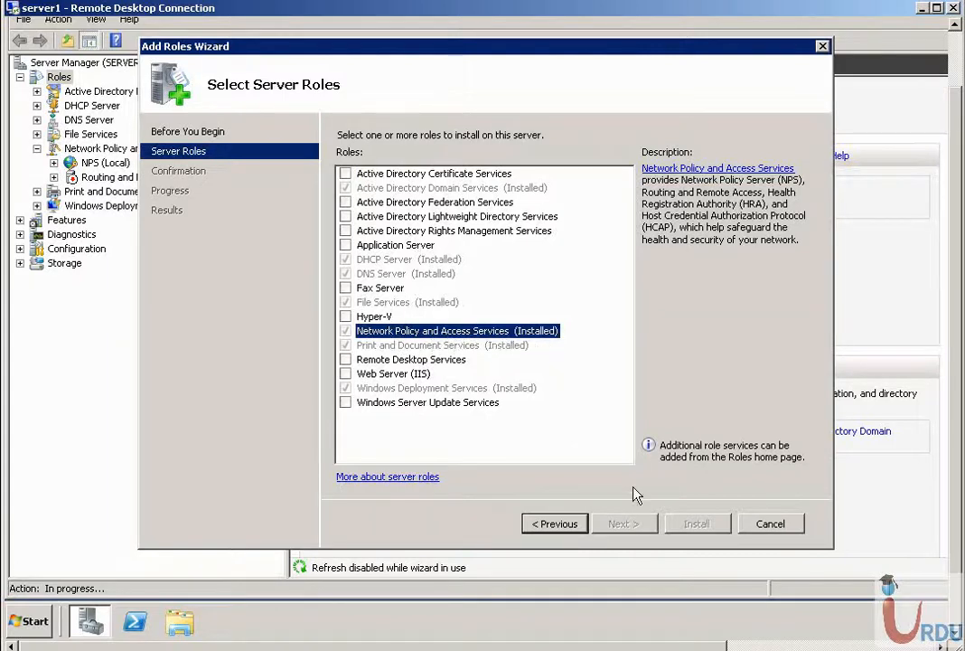
- Cancel the Add Roles wizard and go to the Routing and Remote Access page
left_click(778, 532)
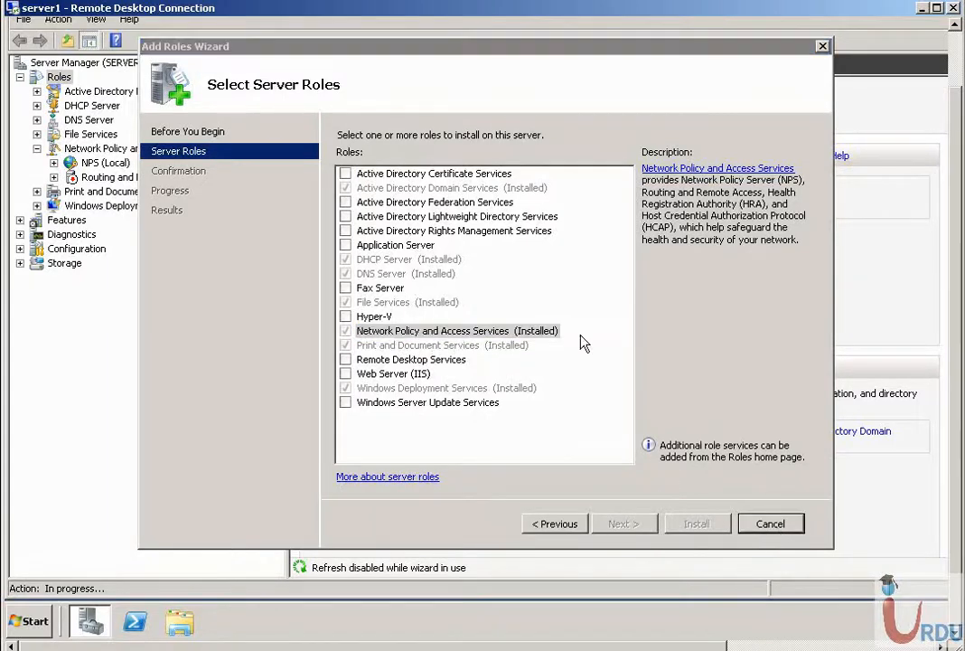
left_click(543, 309)
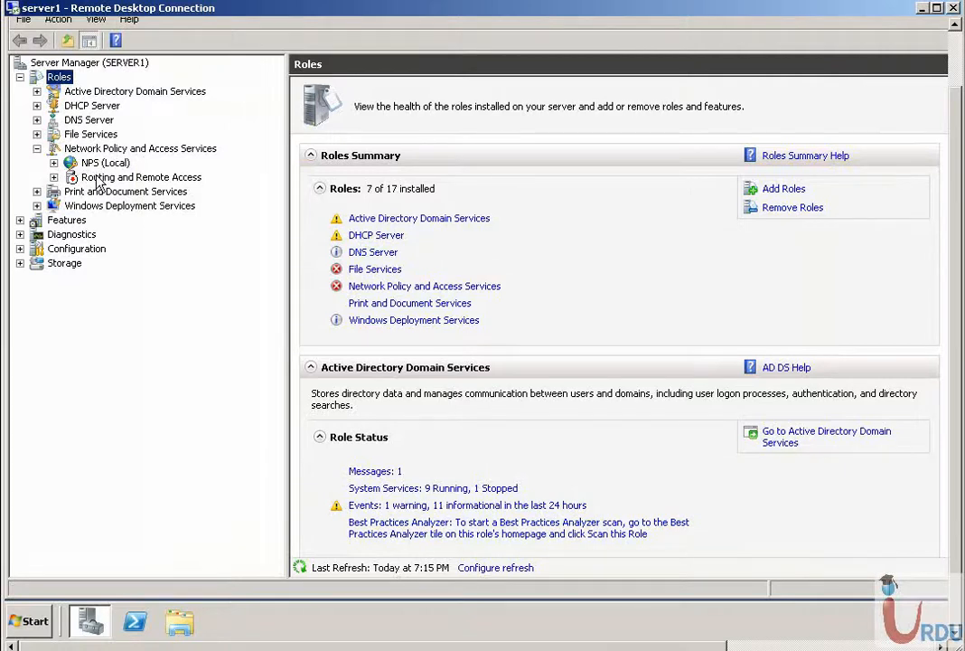
left_click(87, 178)
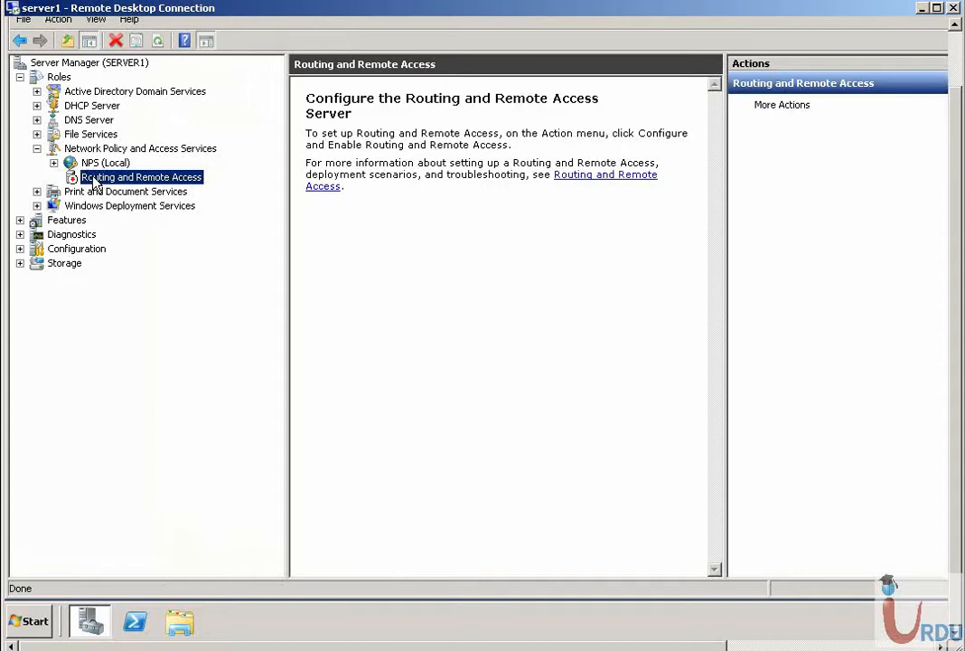
- Launch Configure and Enable Routing and Remote Access and get past the welcome page
right_click(94, 181)
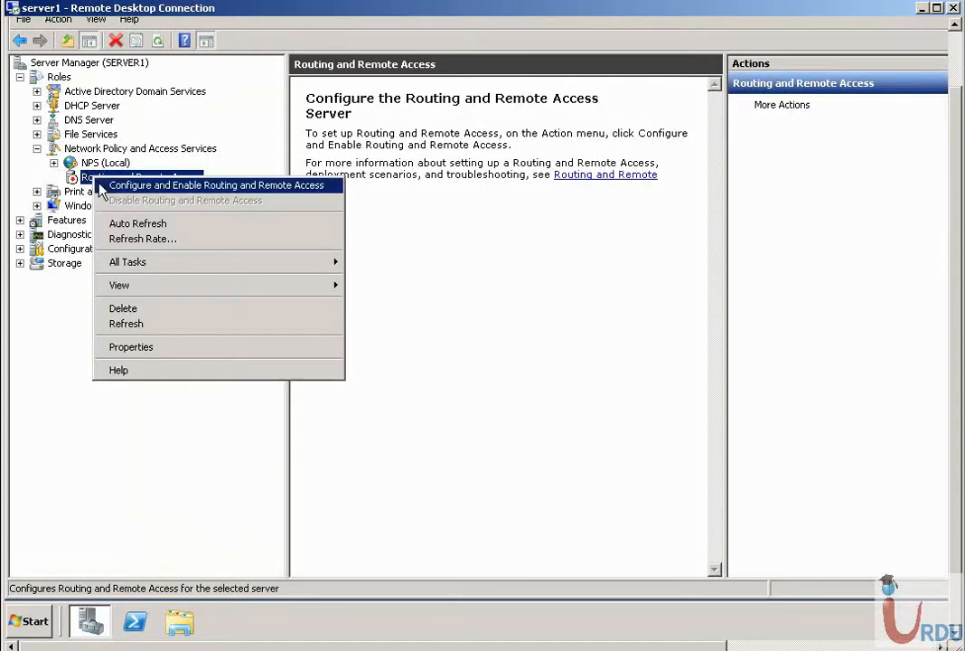
left_click(99, 186)
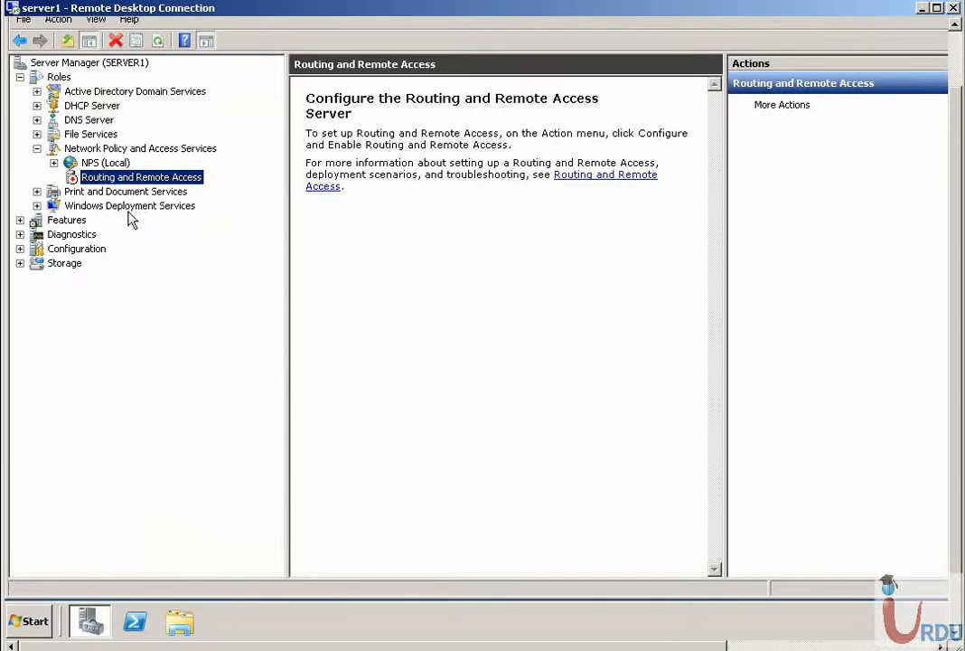
left_click(588, 457)
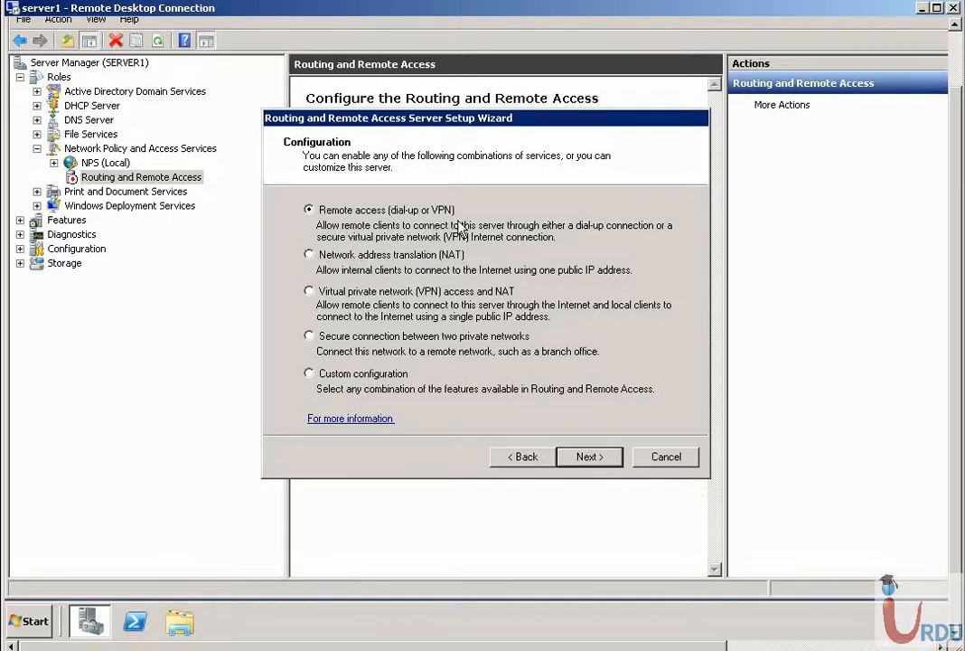
- Try Custom configuration, then back out and choose Remote access (dial-up or VPN) instead
left_click(365, 378)
left_click(588, 458)
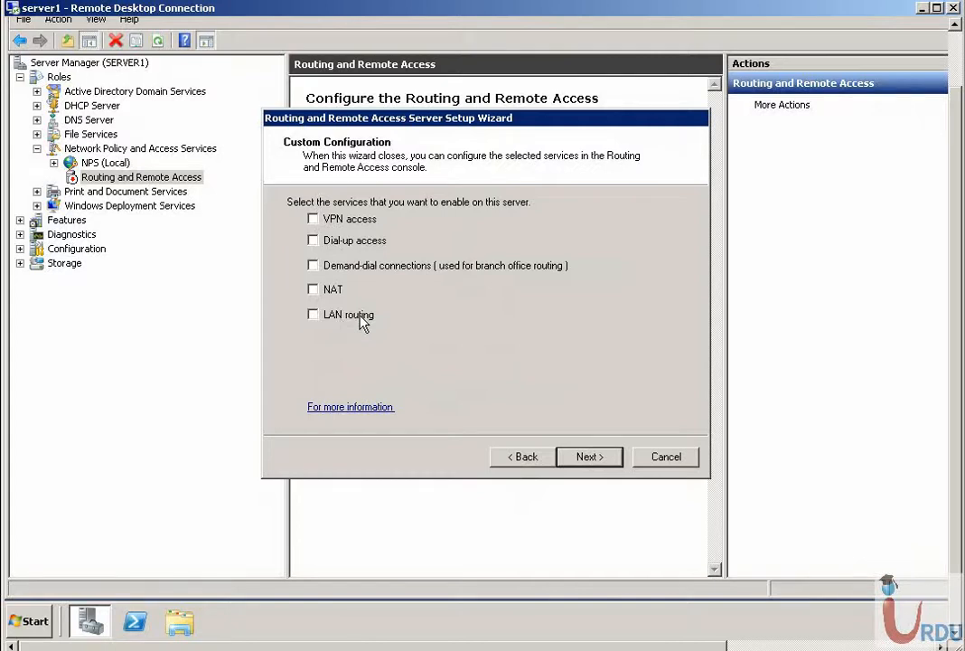
left_click(523, 456)
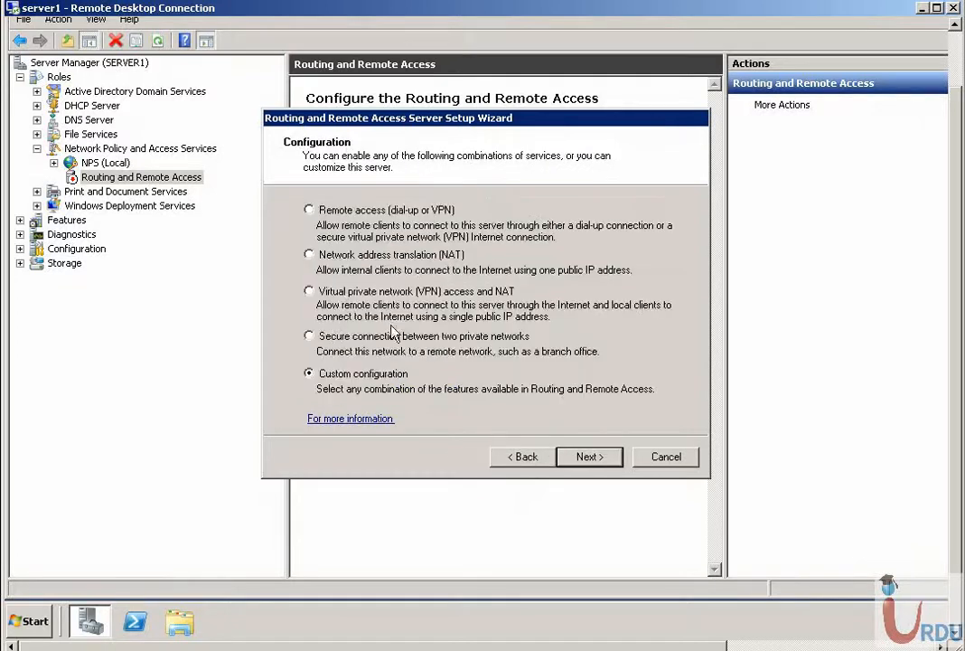
left_click(365, 217)
left_click(589, 457)
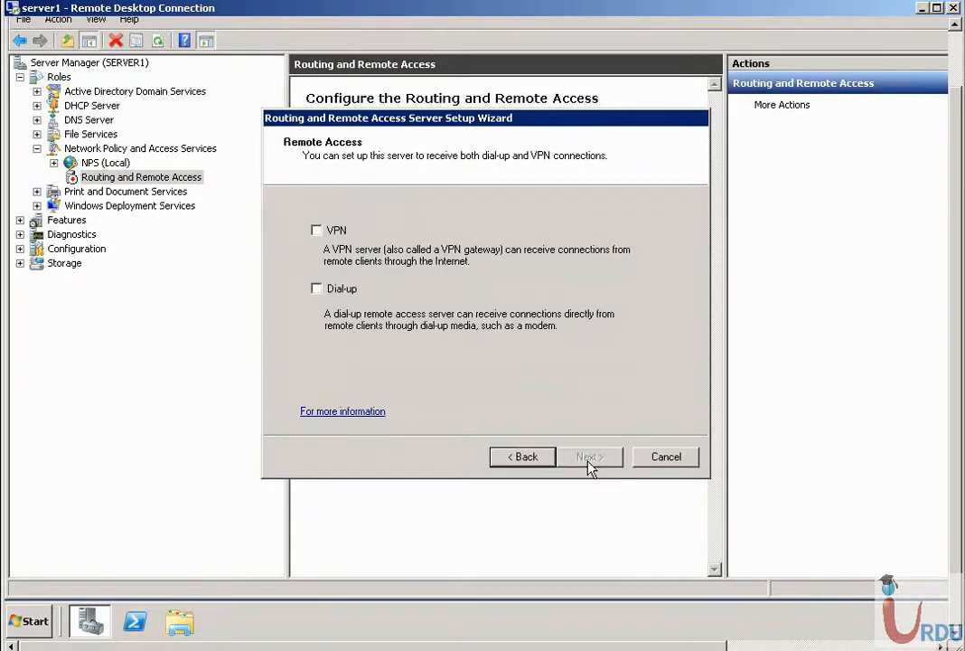
- Enable VPN on Local Area Connection as the Internet interface, with static packet filters disabled
left_click(318, 230)
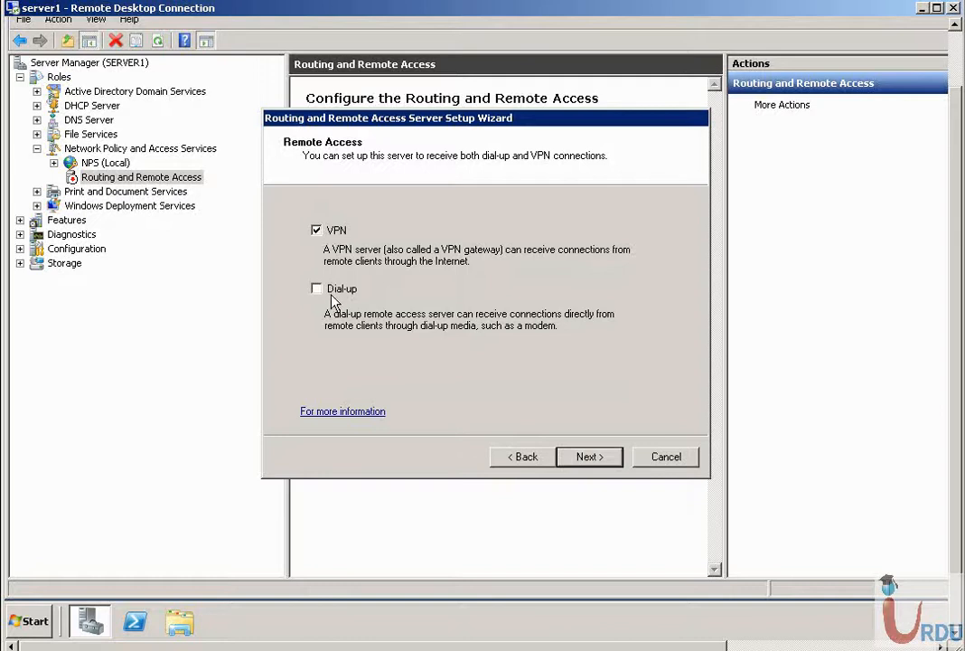
left_click(589, 457)
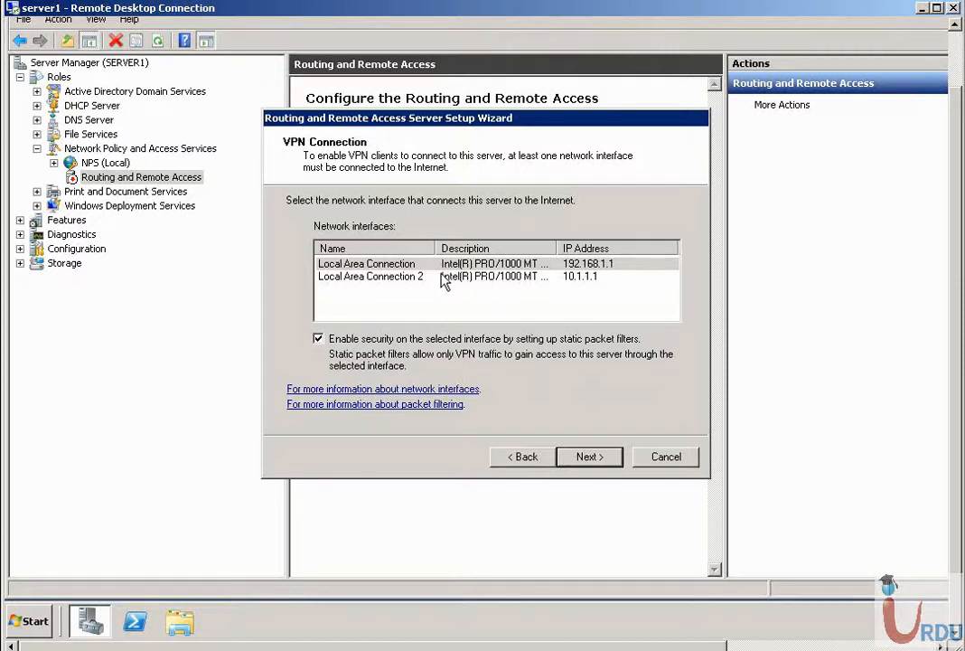
left_click(599, 264)
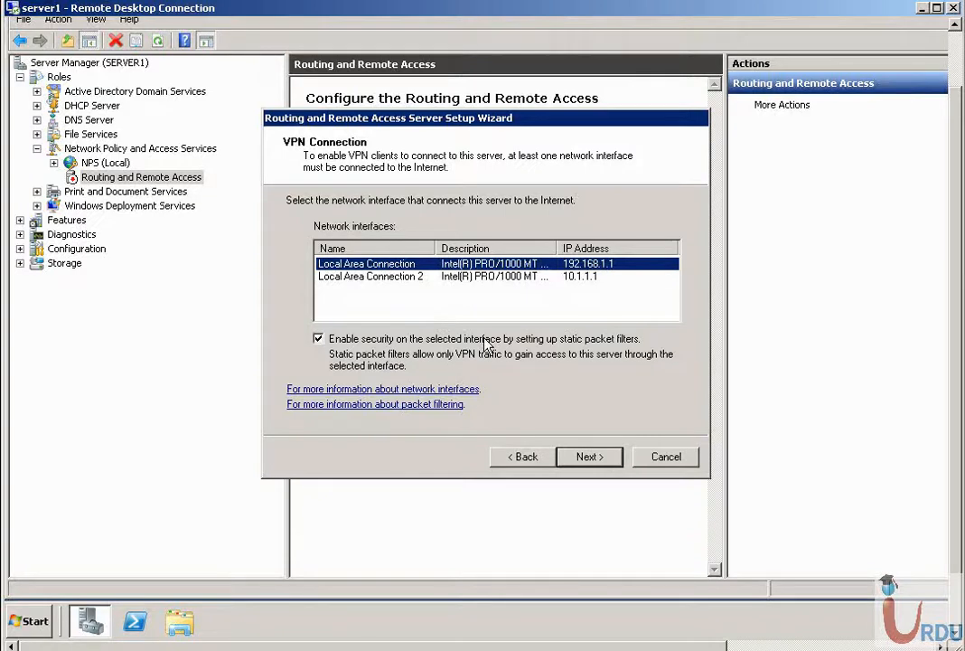
left_click(318, 338)
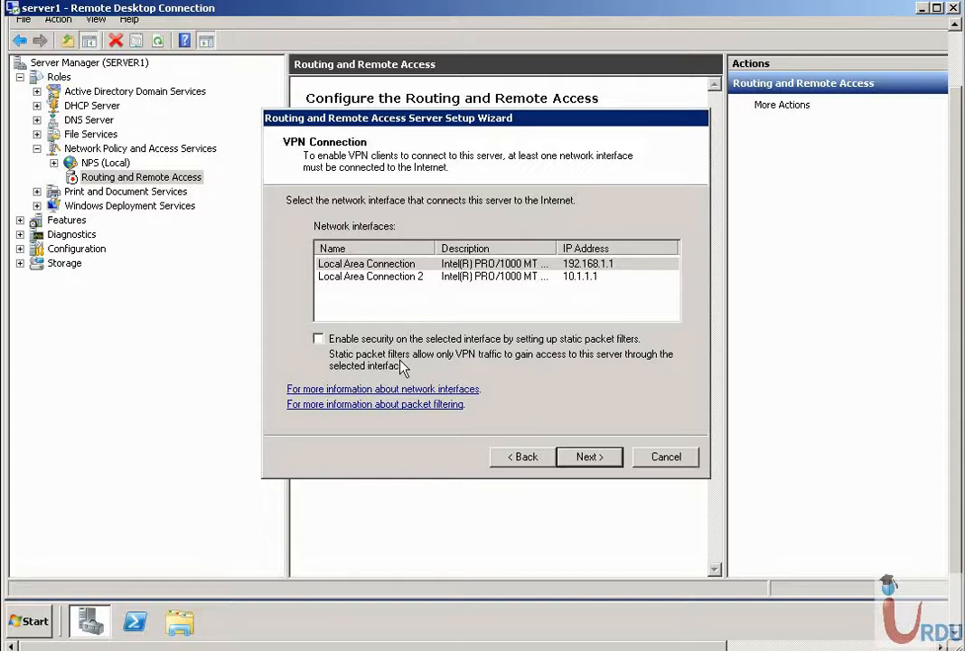
left_click(592, 458)
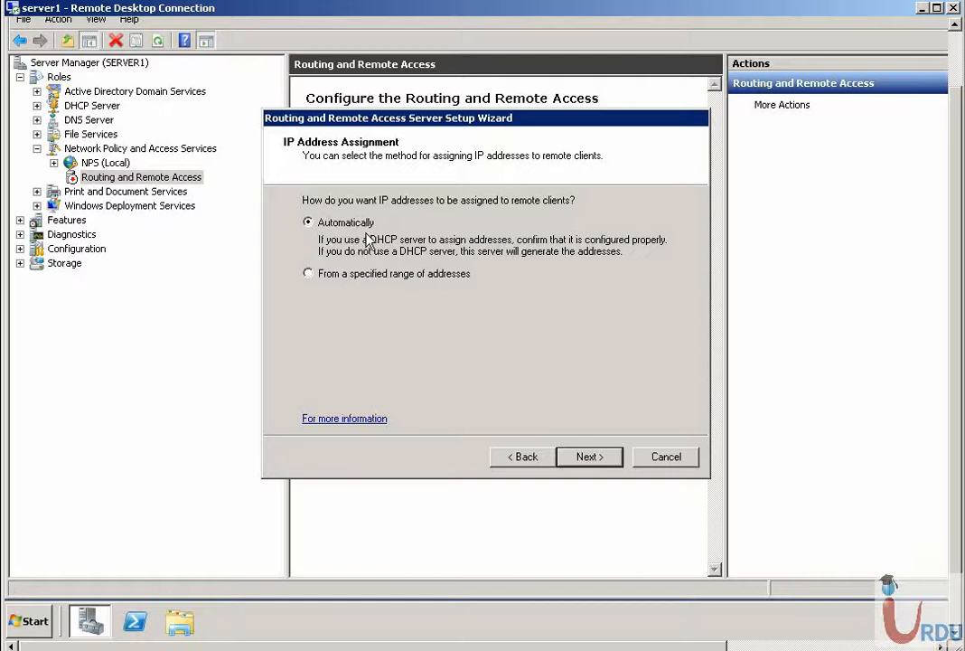
- Add a static client address range starting at 1.1.1.100 with 10 addresses
left_click(357, 274)
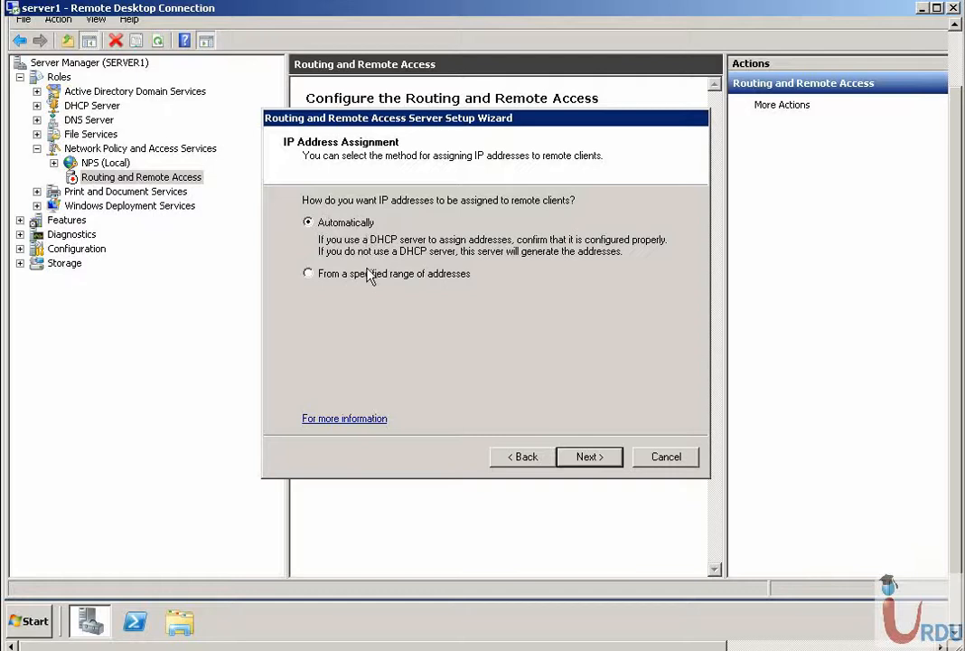
left_click(589, 456)
left_click(490, 351)
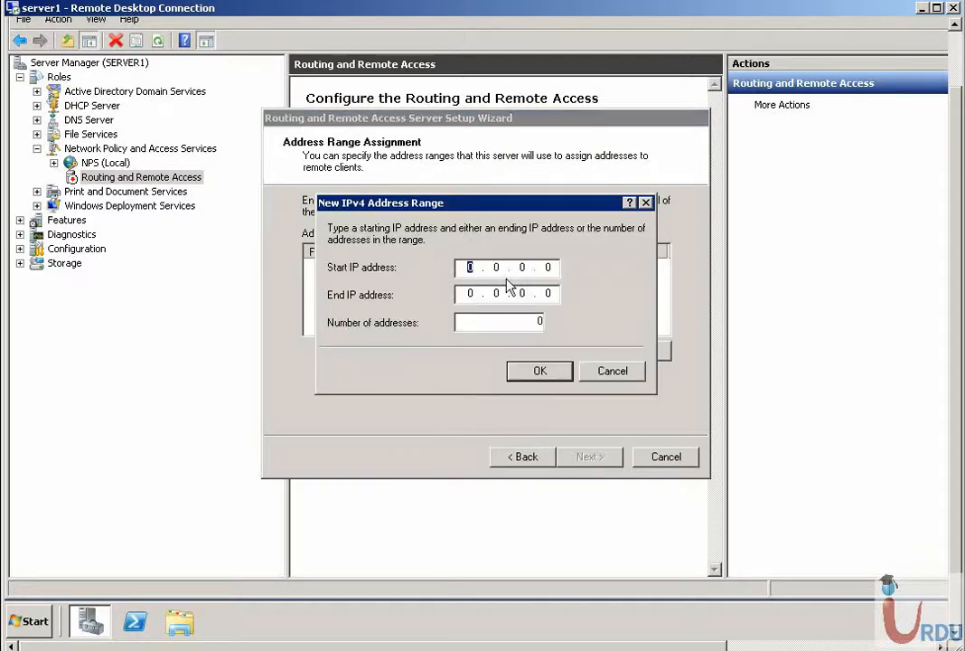
type("1.1.1.100")
key("Tab")
key("Tab")
type("10")
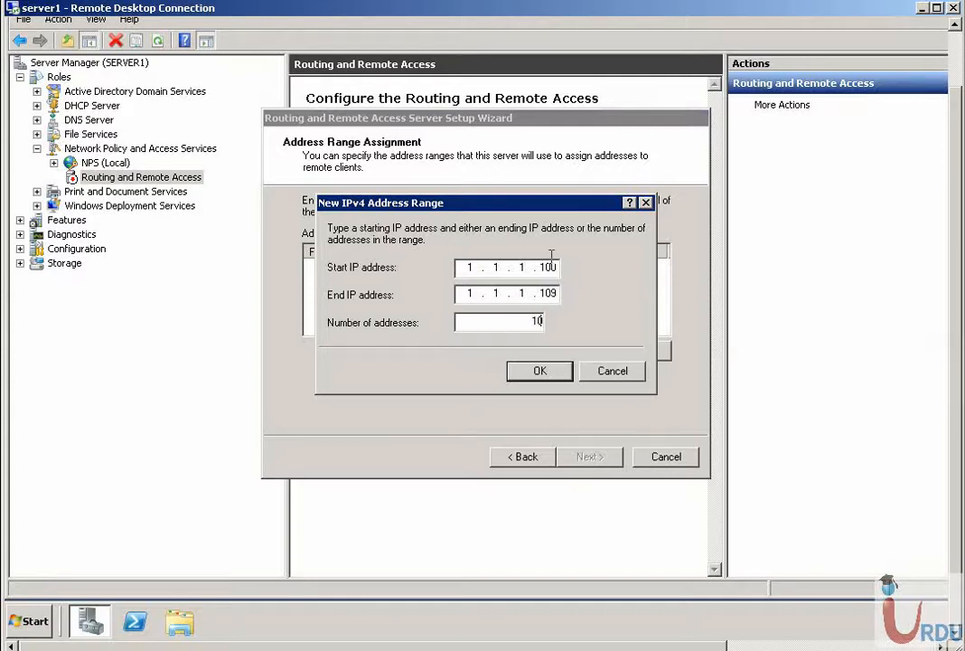
left_click(542, 371)
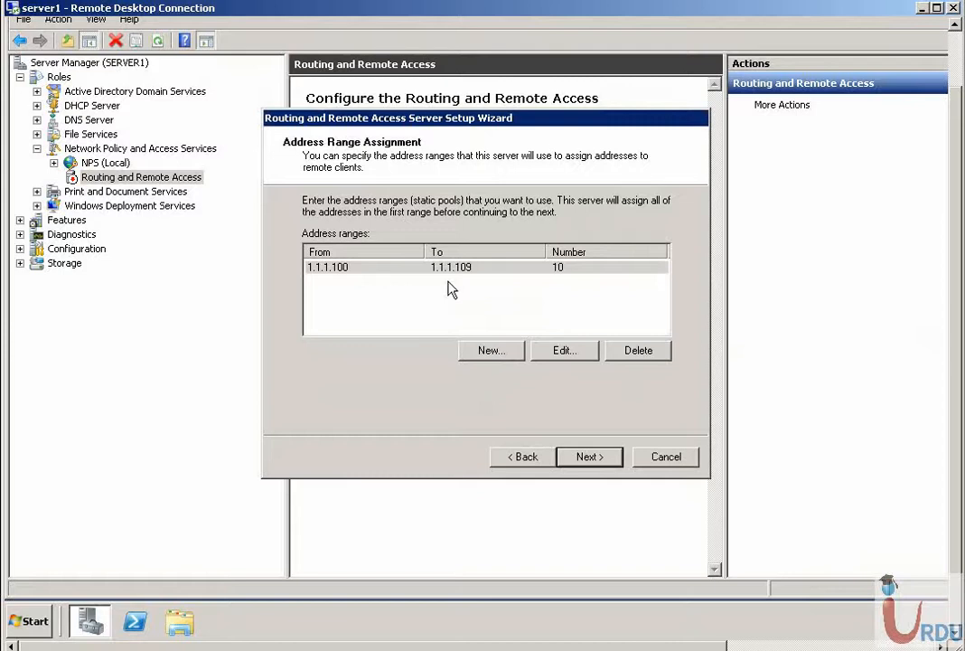
left_click(587, 458)
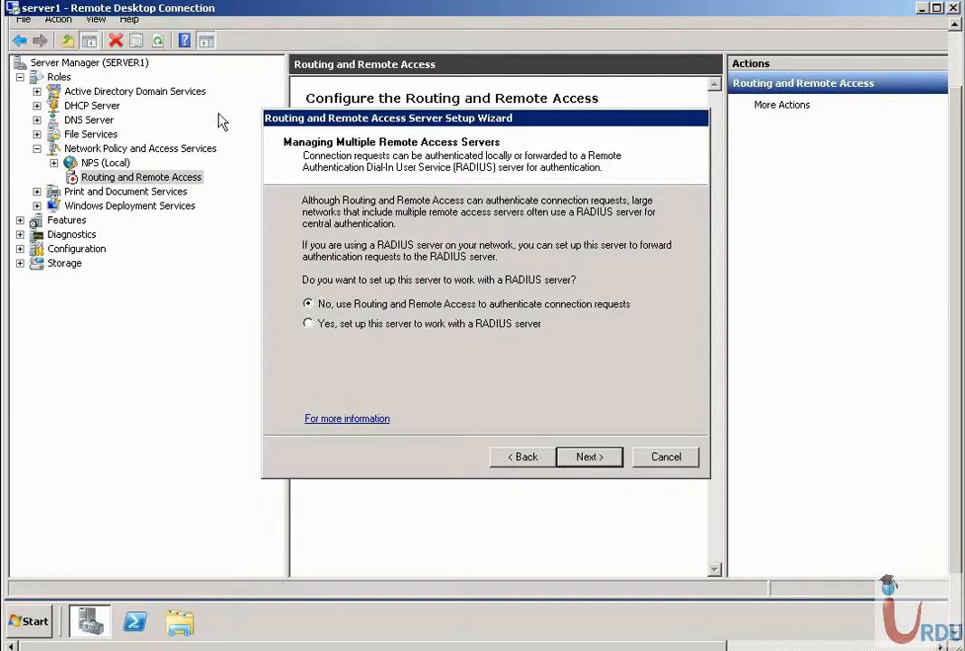
- Keep local authentication, finish the wizard, and acknowledge the connection policy and DHCP relay notices
left_click(595, 459)
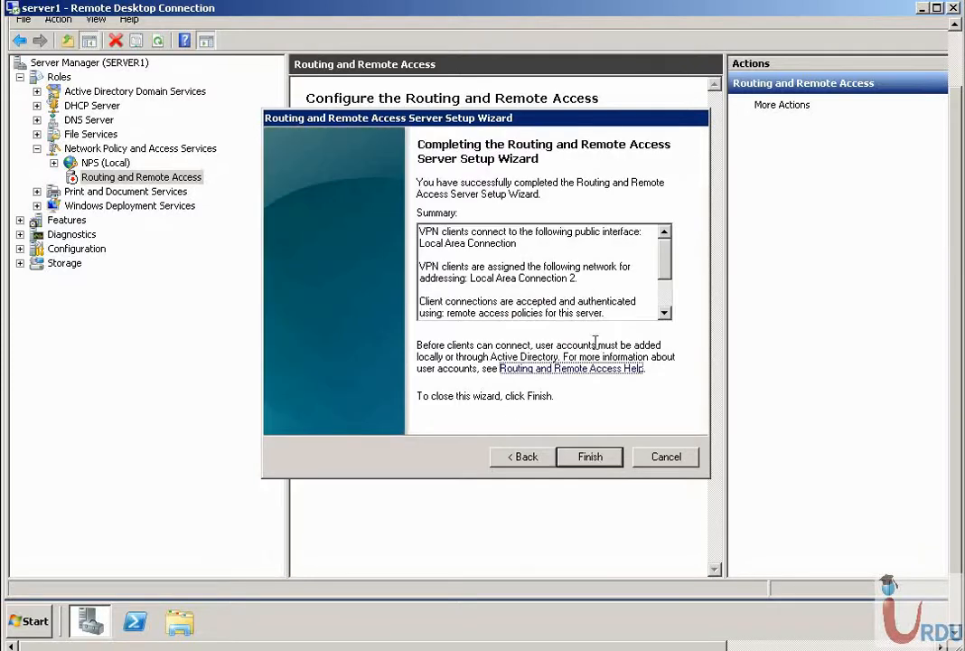
left_click(603, 460)
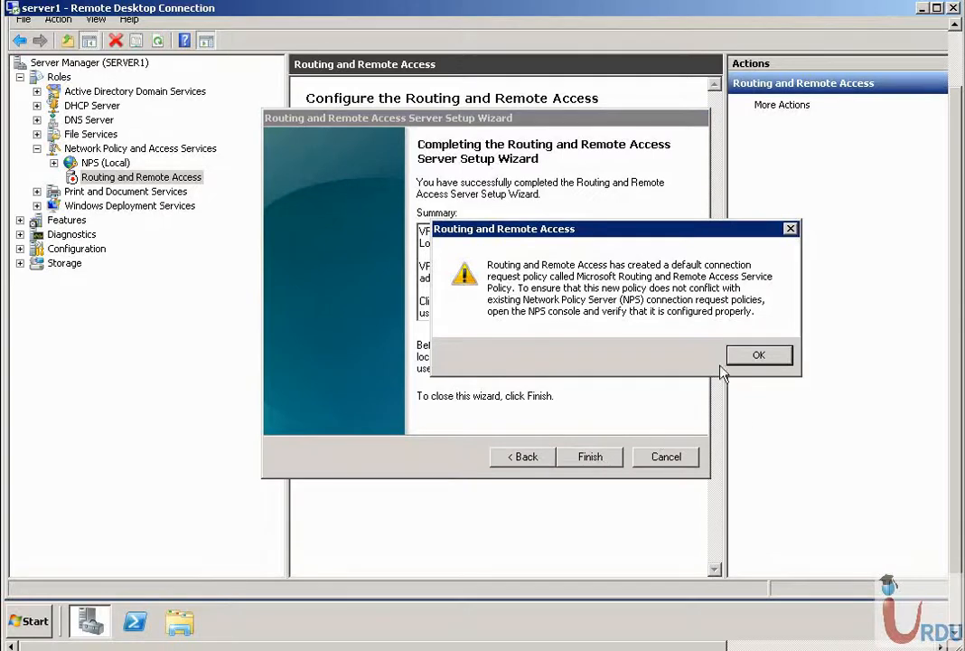
left_click(753, 359)
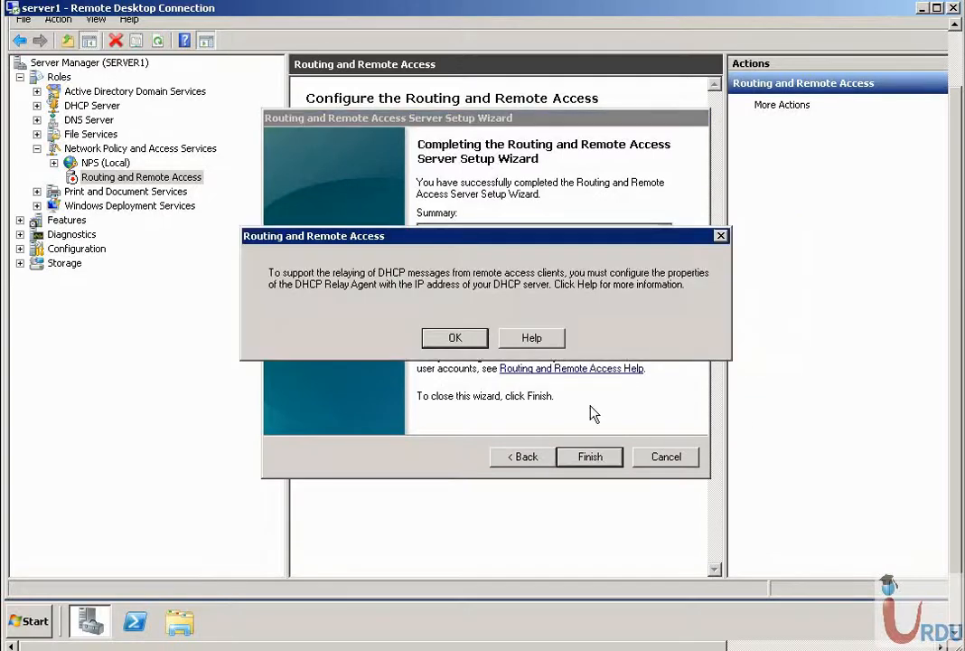
left_click(457, 341)
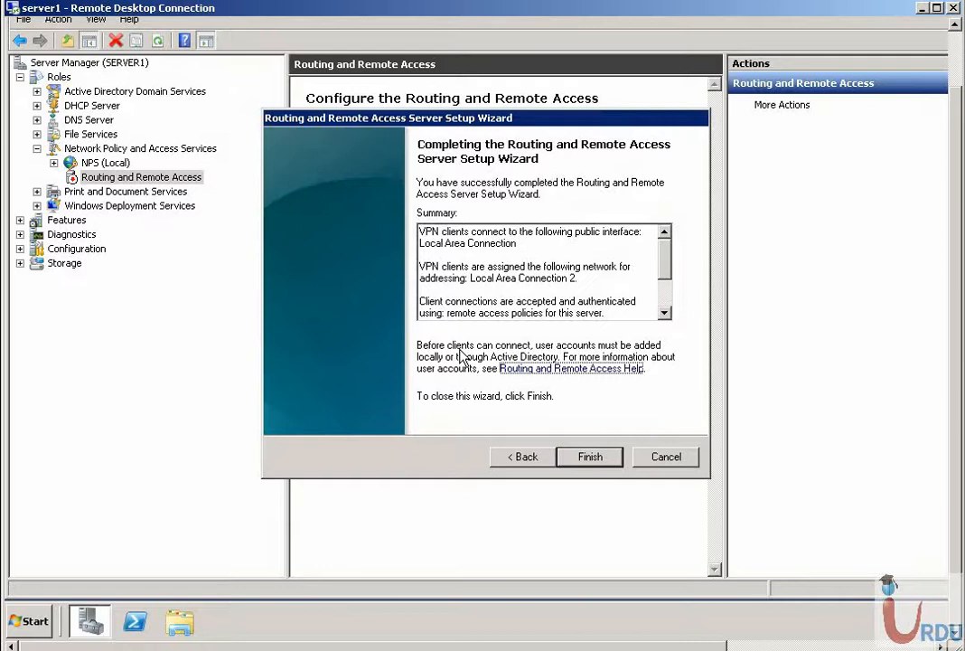
left_click(593, 461)
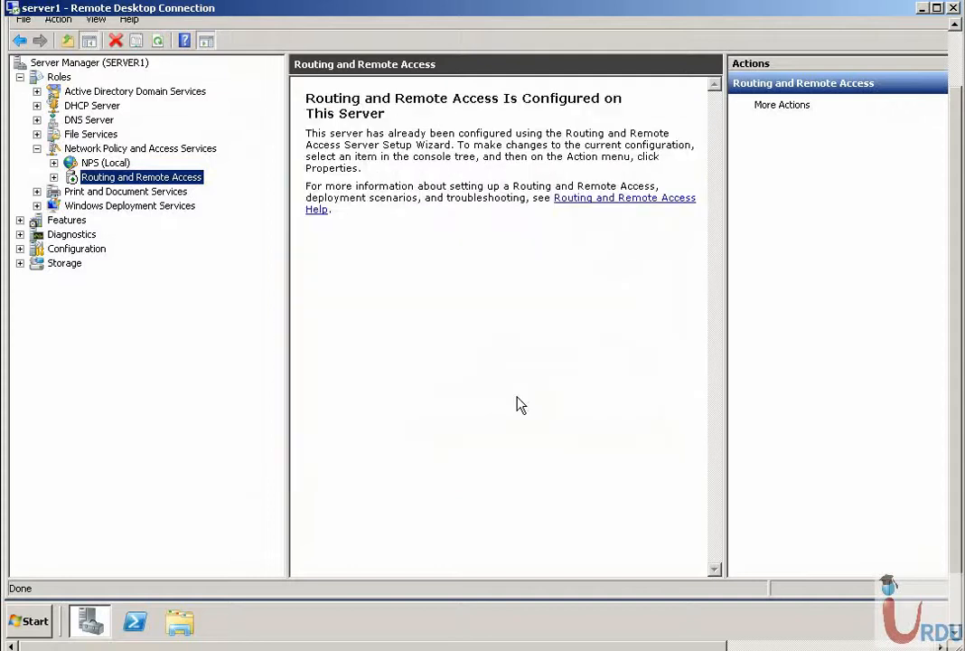
left_click(53, 177)
left_click(101, 192)
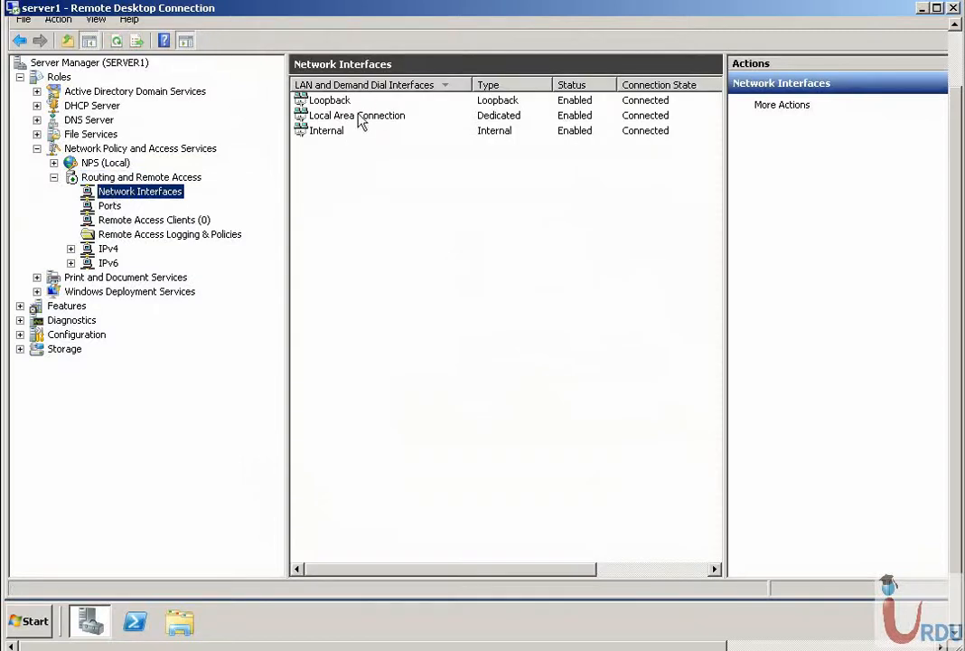
left_click(106, 206)
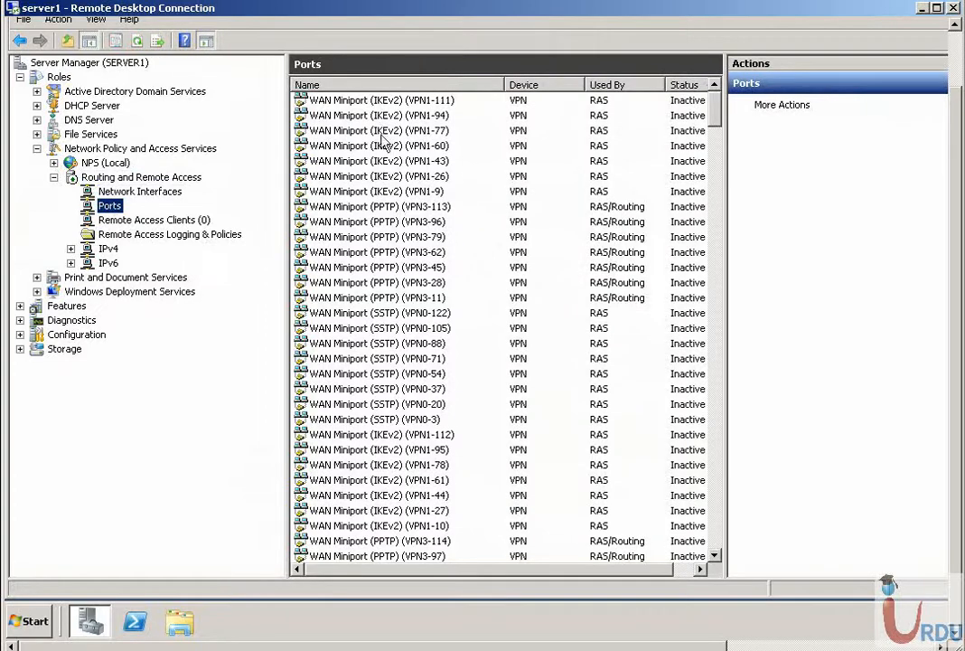
left_click(391, 191)
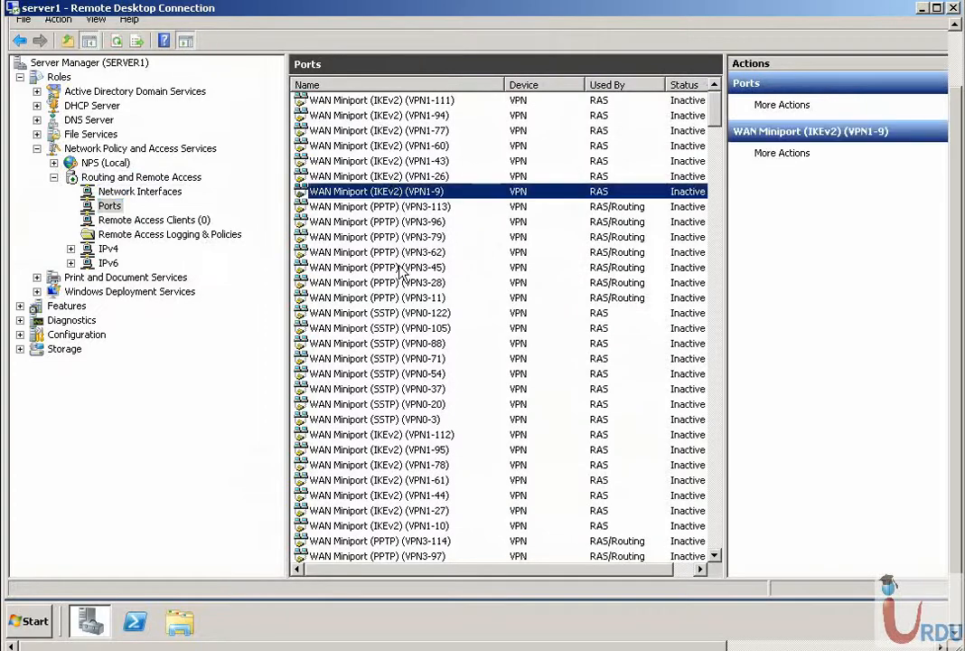
left_click(392, 268)
scroll(409, 312, "down", 2)
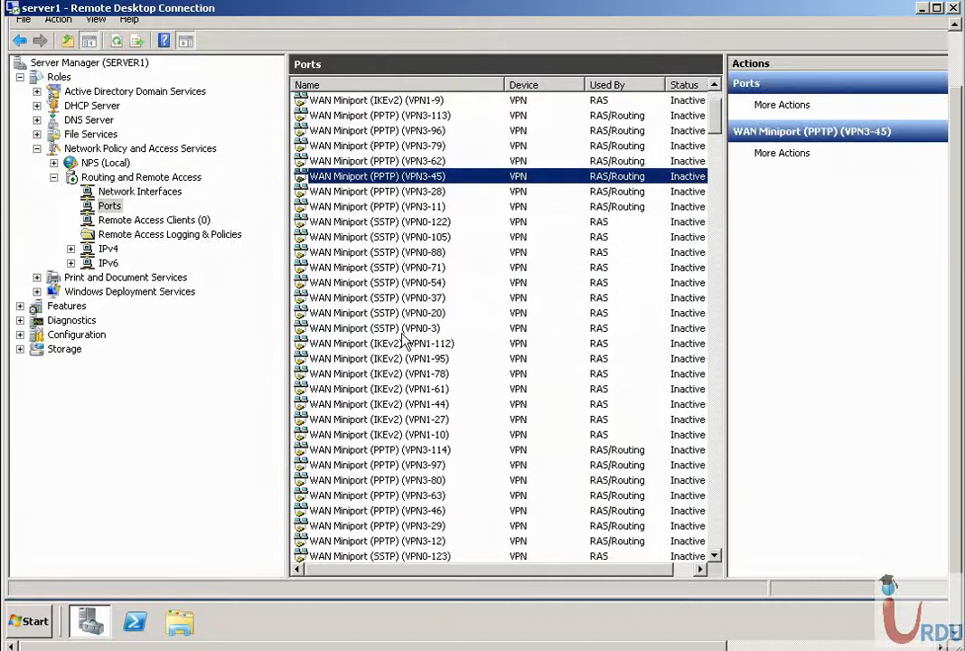
left_click(390, 301)
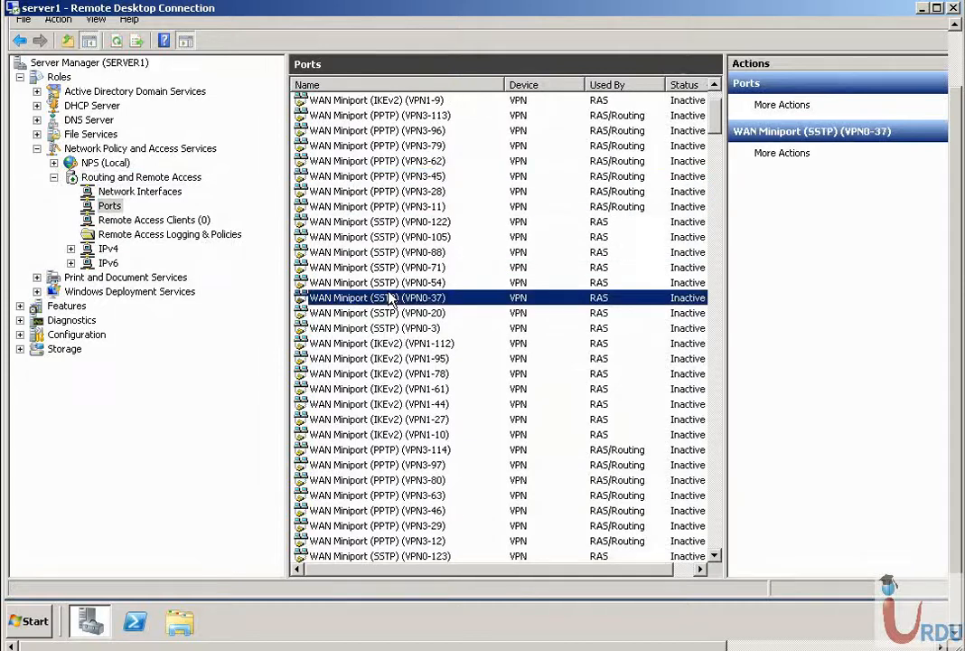
left_click(389, 404)
scroll(390, 407, "down", 2)
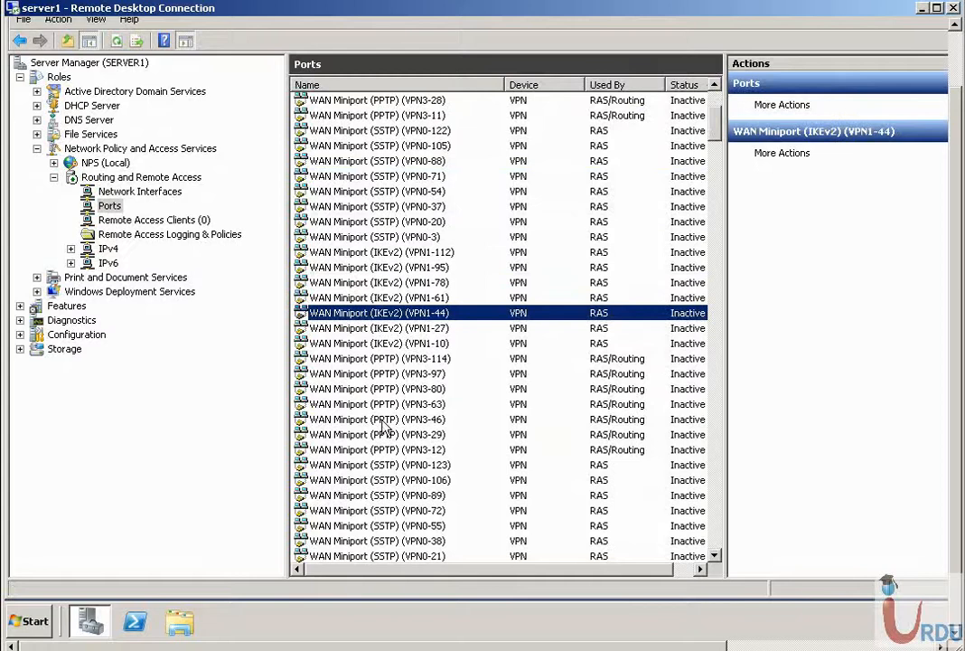
left_click(352, 419)
scroll(370, 321, "down", 17)
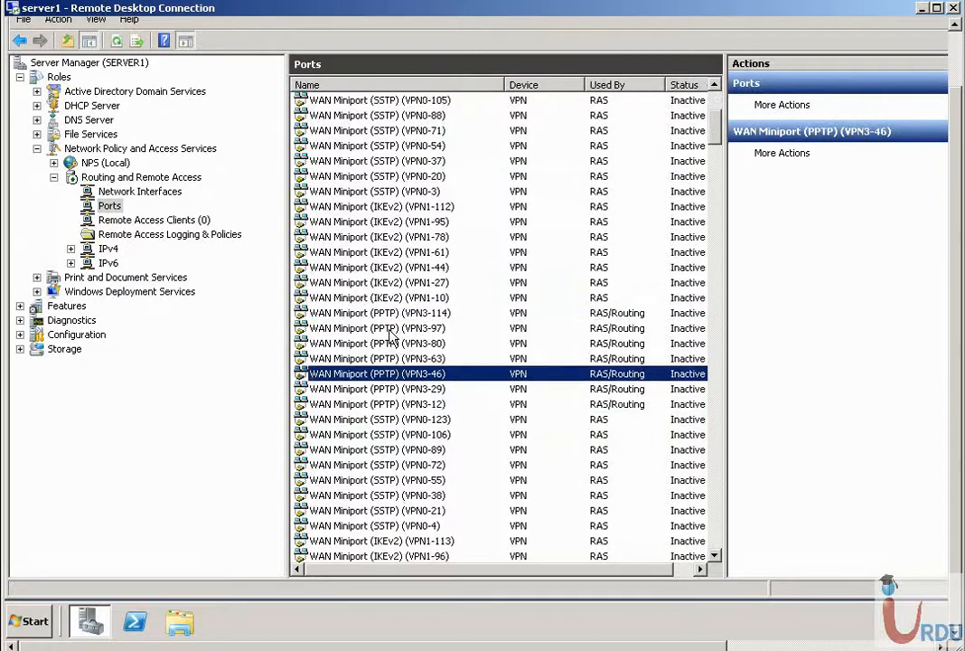
scroll(390, 334, "down", 20)
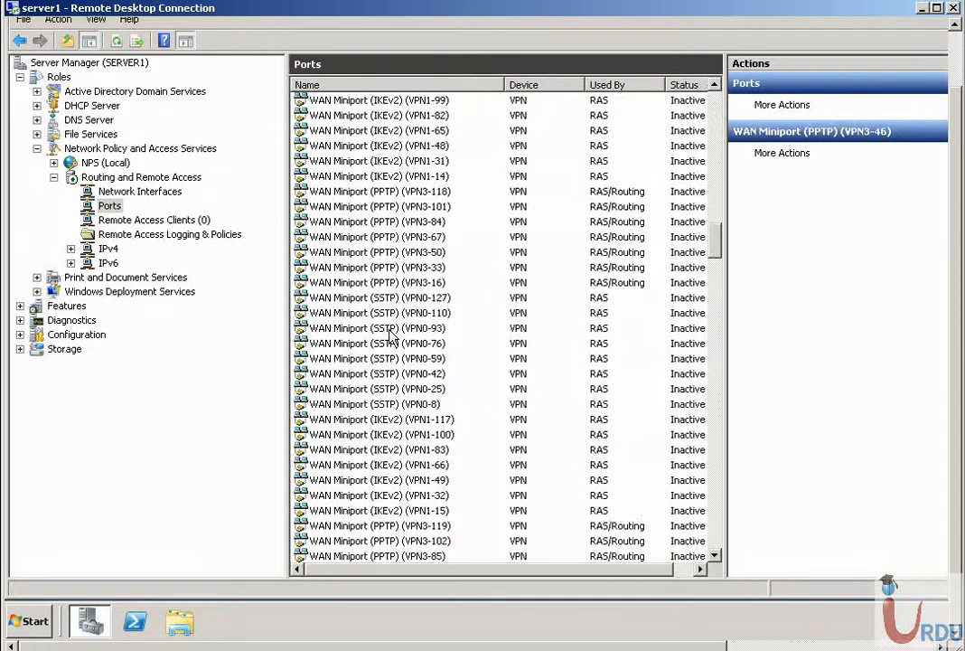
scroll(391, 335, "down", 5)
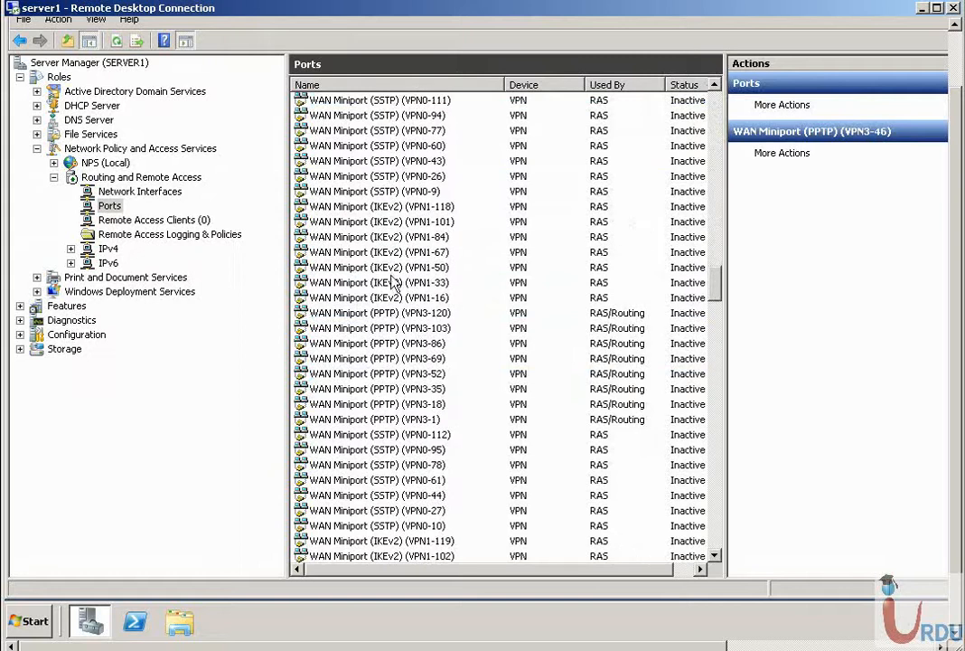
scroll(343, 262, "up", 6)
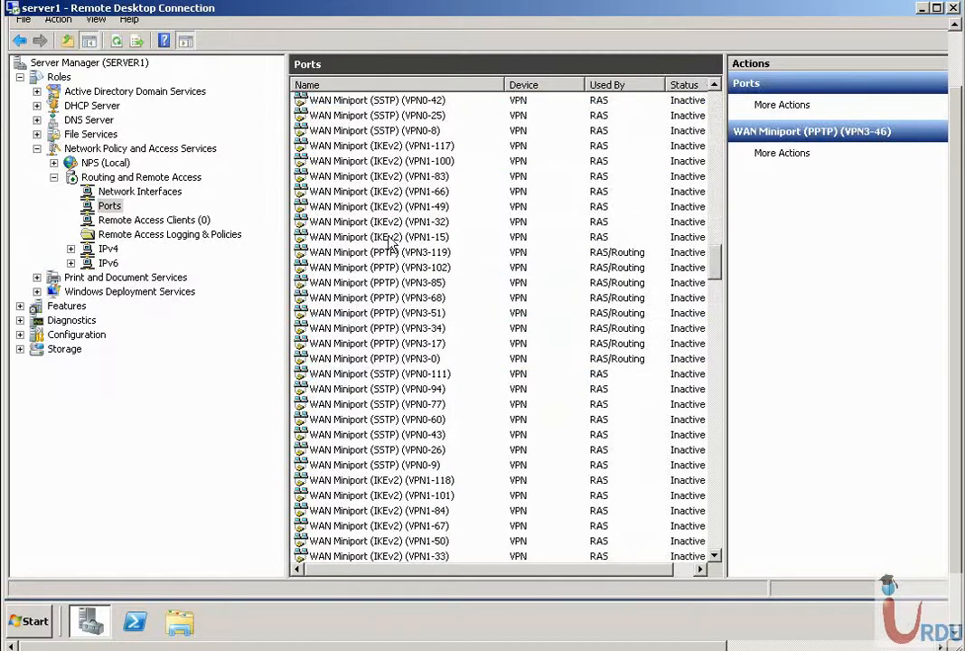
scroll(354, 250, "up", 7)
scroll(391, 181, "up", 14)
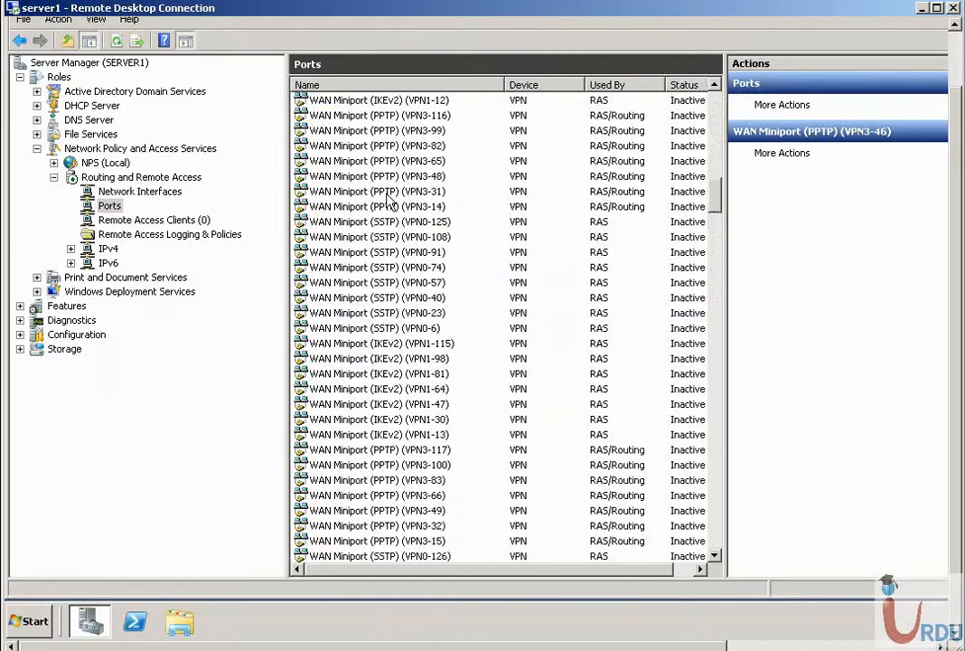
scroll(389, 209, "down", 1)
scroll(387, 219, "up", 1)
double_click(385, 222)
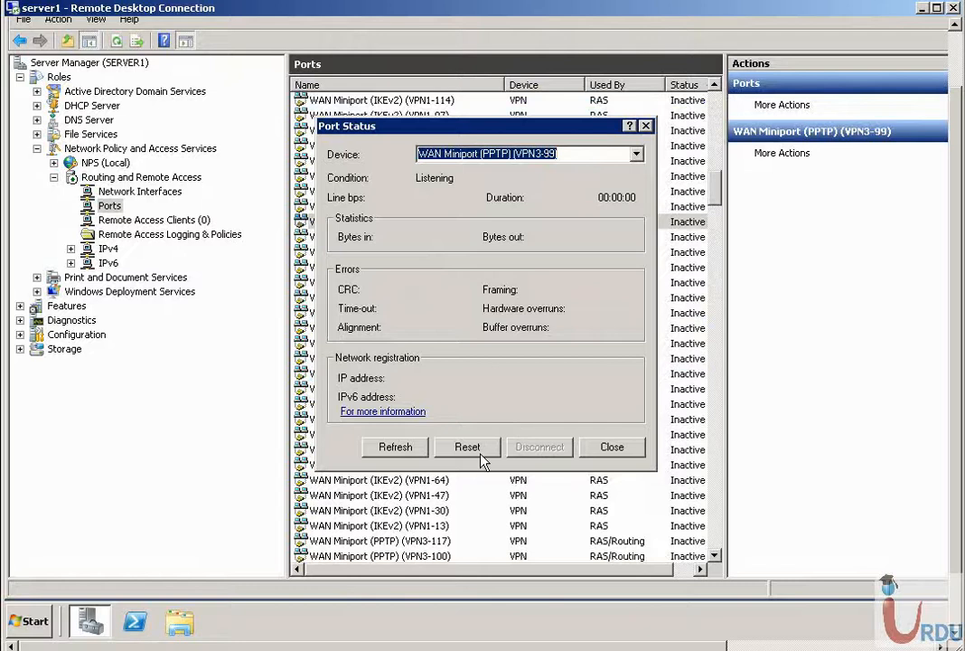
left_click(613, 447)
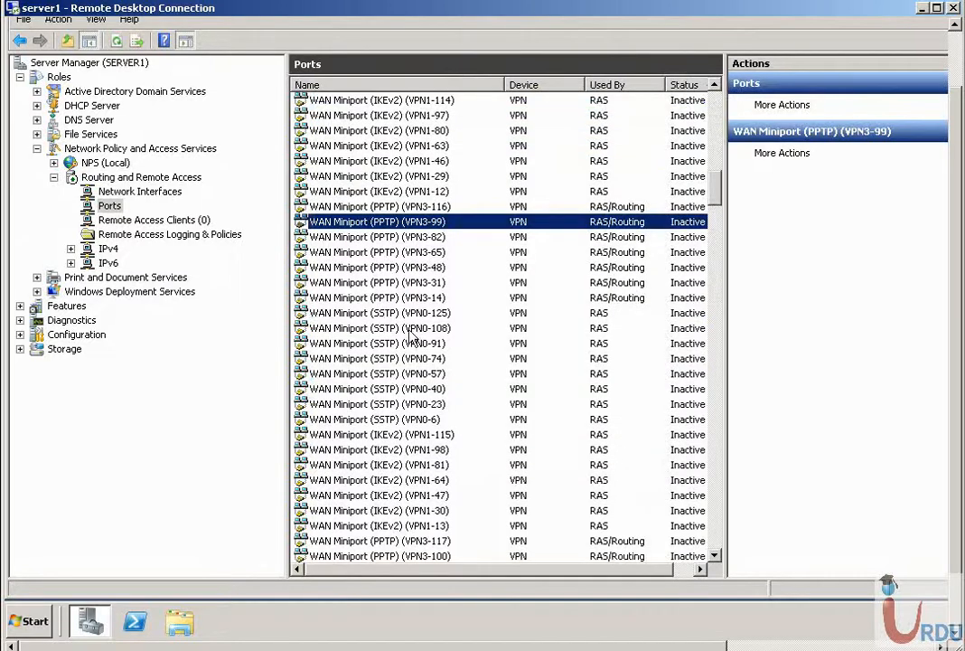
left_click(154, 221)
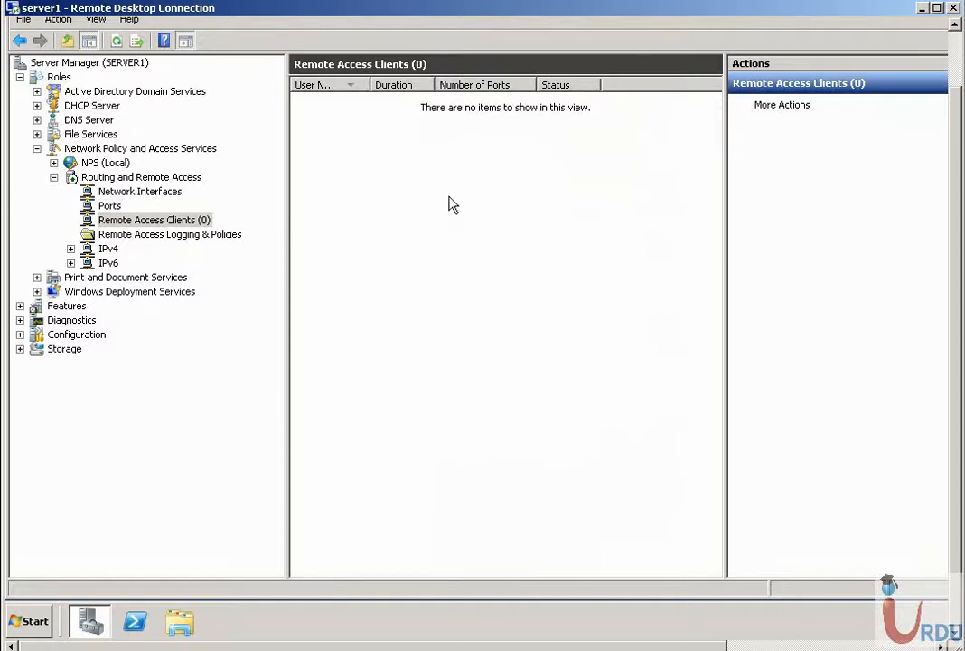
left_click(110, 206)
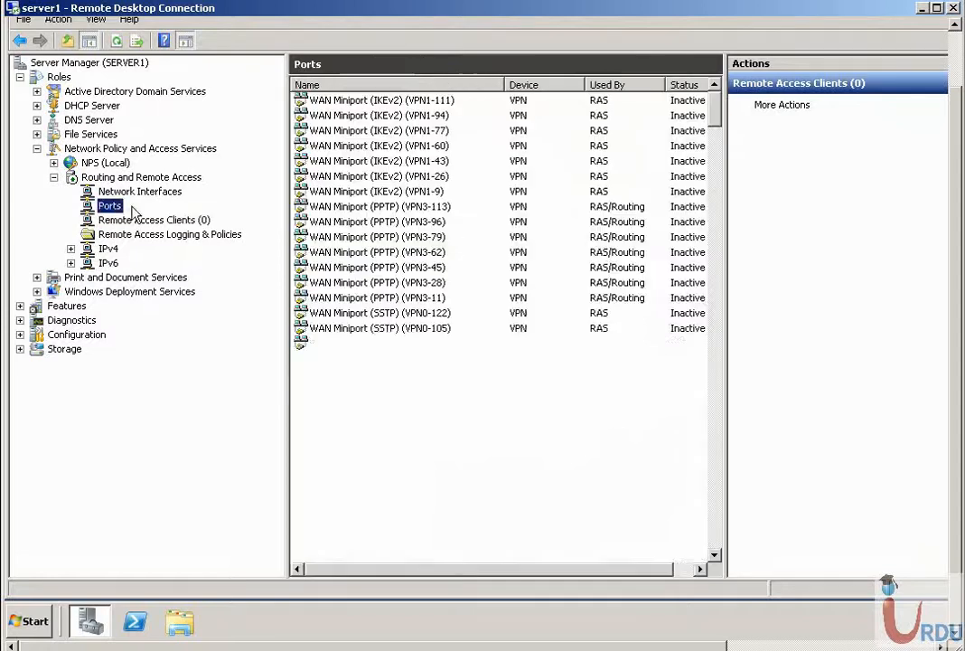
right_click(318, 192)
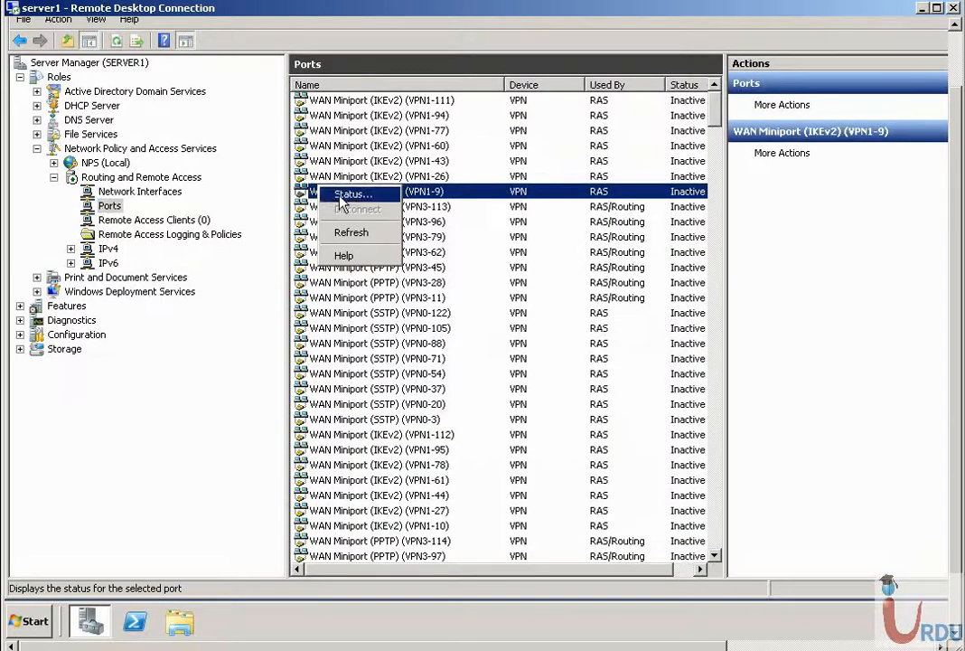
right_click(110, 206)
- In Ports Properties, lower WAN Miniport (SSTP) maximum ports from 128 to 125
left_click(152, 275)
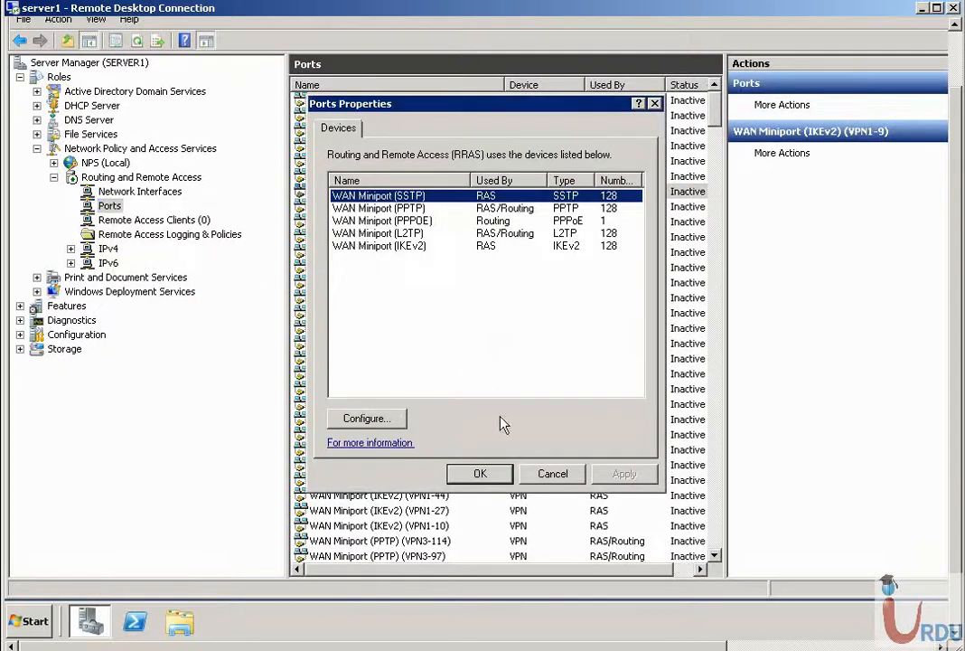
left_click(549, 474)
right_click(112, 206)
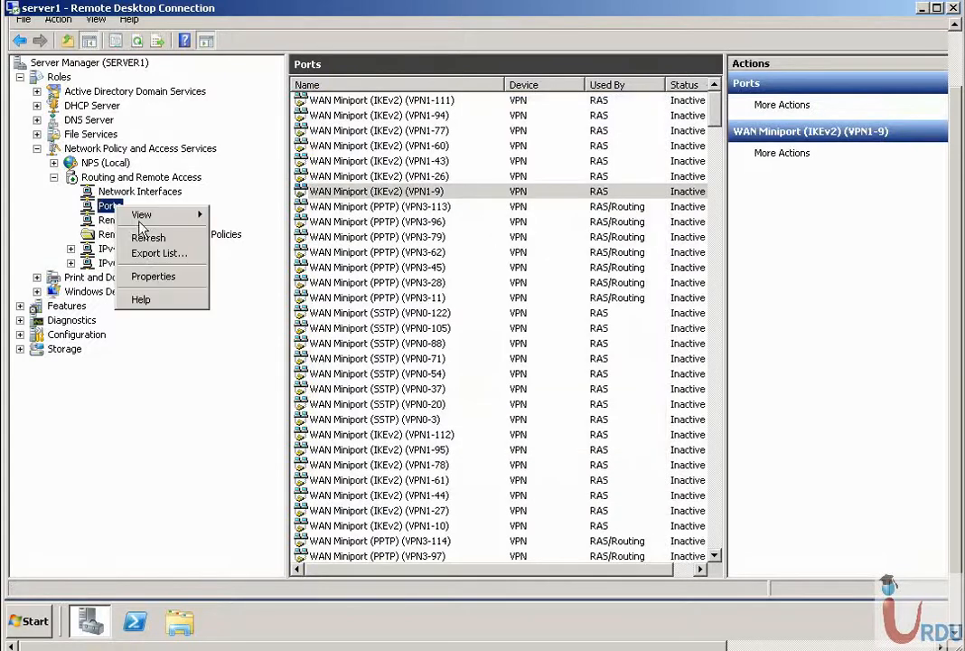
left_click(152, 277)
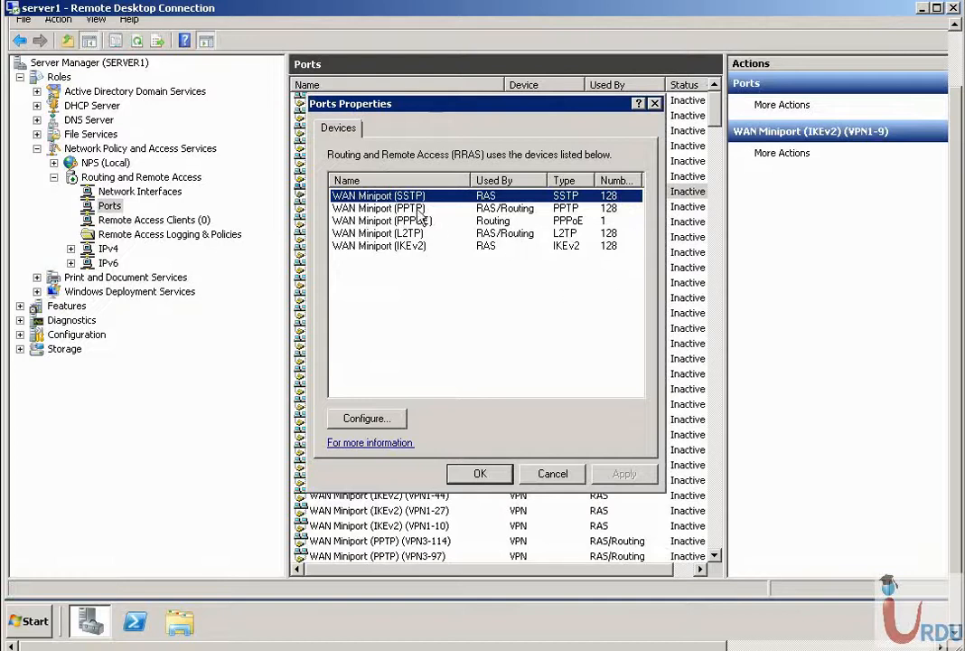
left_click(392, 423)
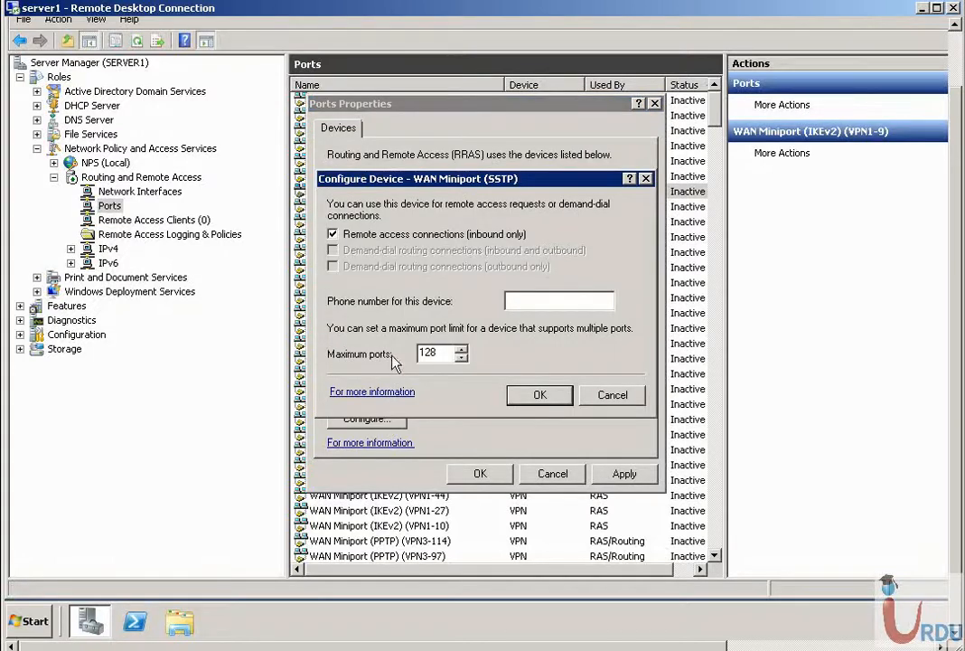
double_click(434, 352)
left_click(462, 358)
left_click(462, 358)
left_click(462, 358)
- Discard the SSTP change, view the PPTP device settings unchanged, and close Ports Properties
left_click(611, 398)
left_click(409, 208)
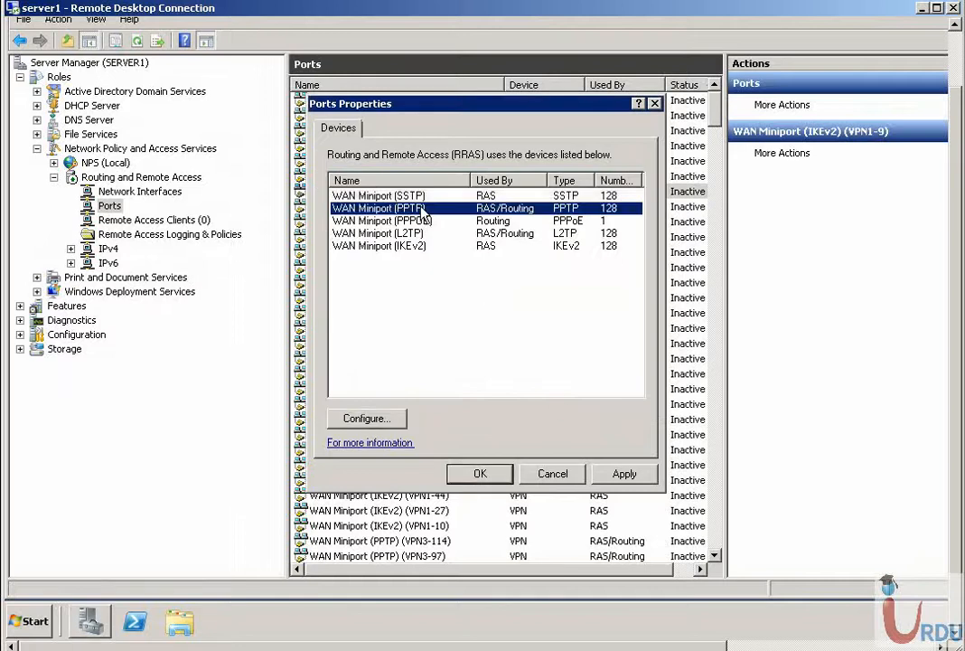
left_click(380, 418)
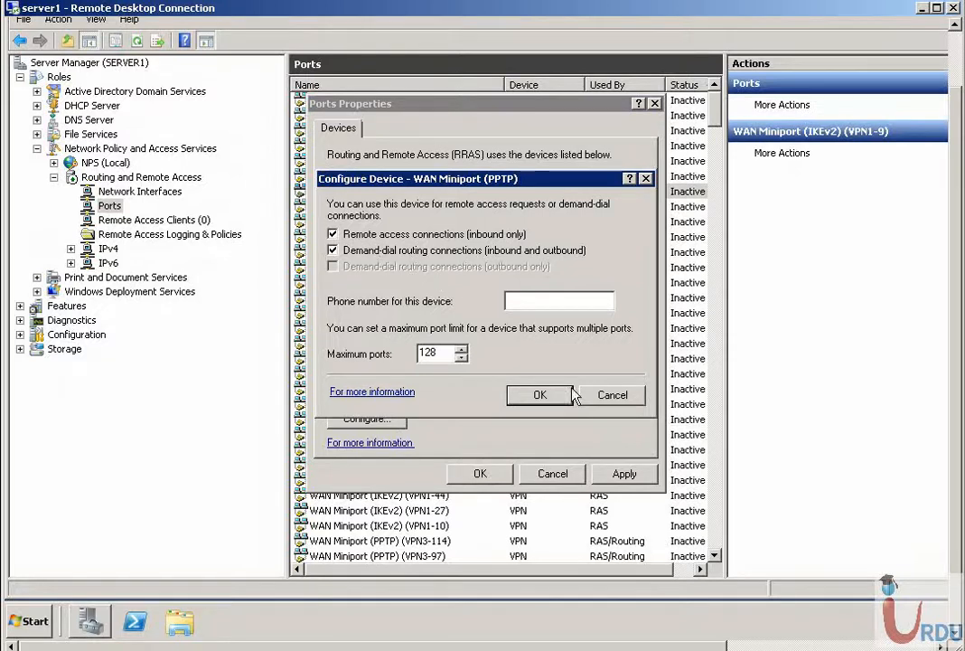
left_click(611, 396)
left_click(500, 476)
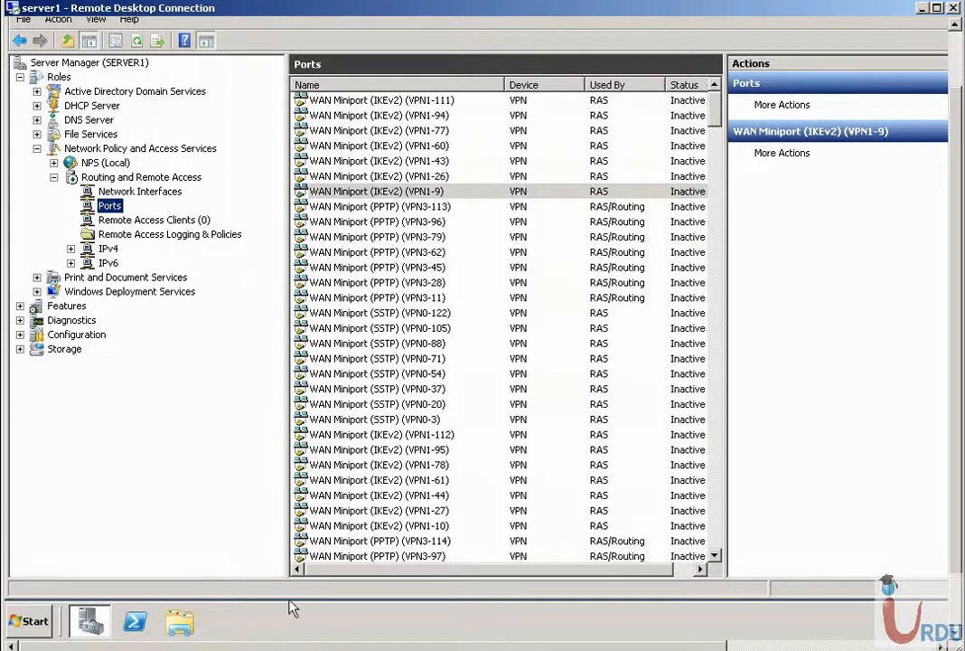
- Go from the Start menu through Control Panel to the Network and Sharing Center
left_click(50, 620)
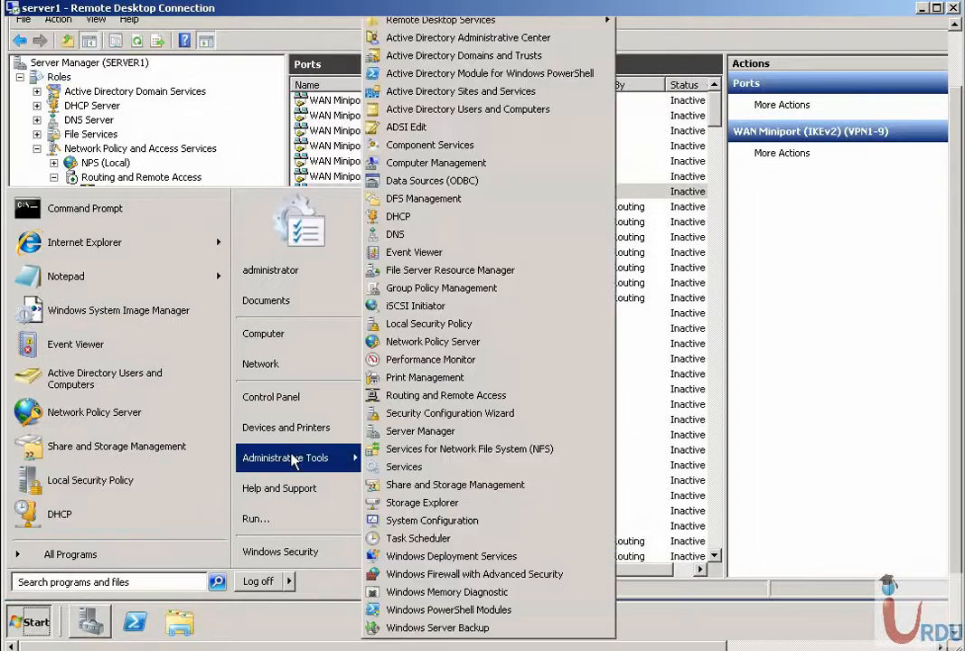
left_click(276, 403)
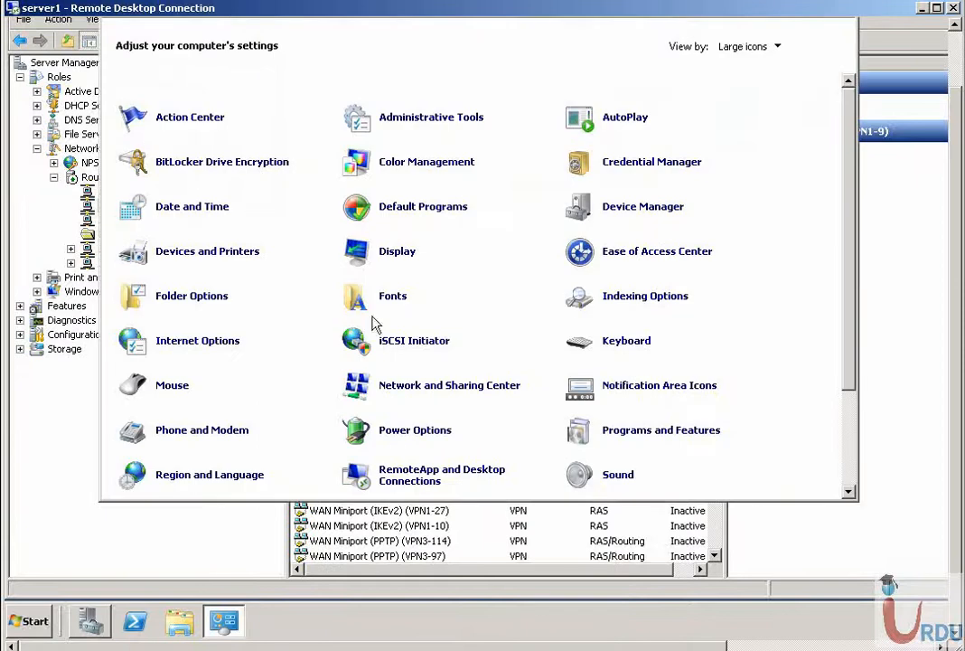
left_click(422, 387)
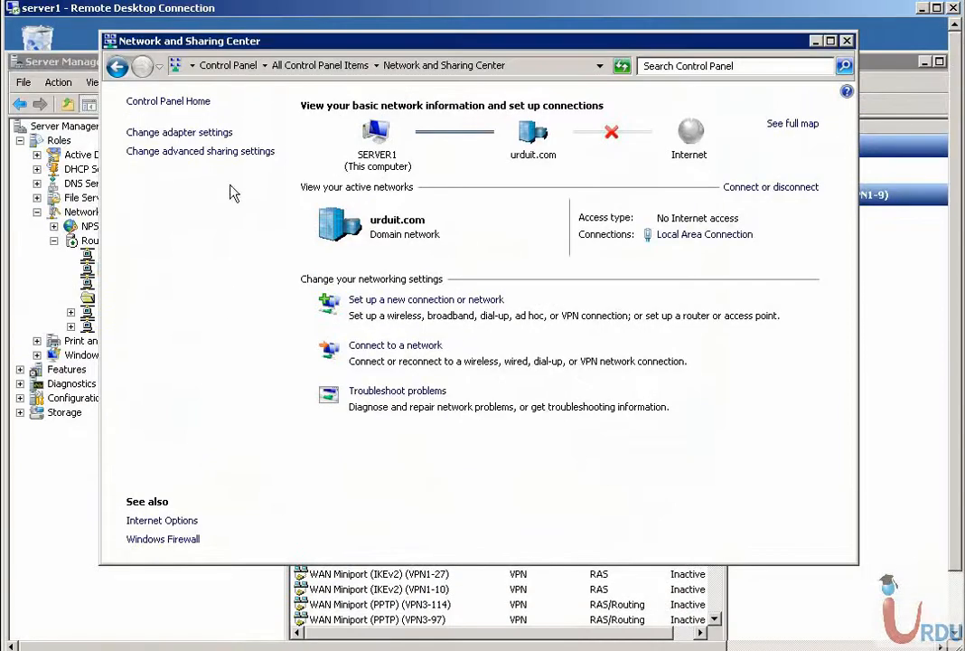
- Start a new VPN workplace connection, deferring internet setup, with Internet address 192.168.1.1
left_click(425, 301)
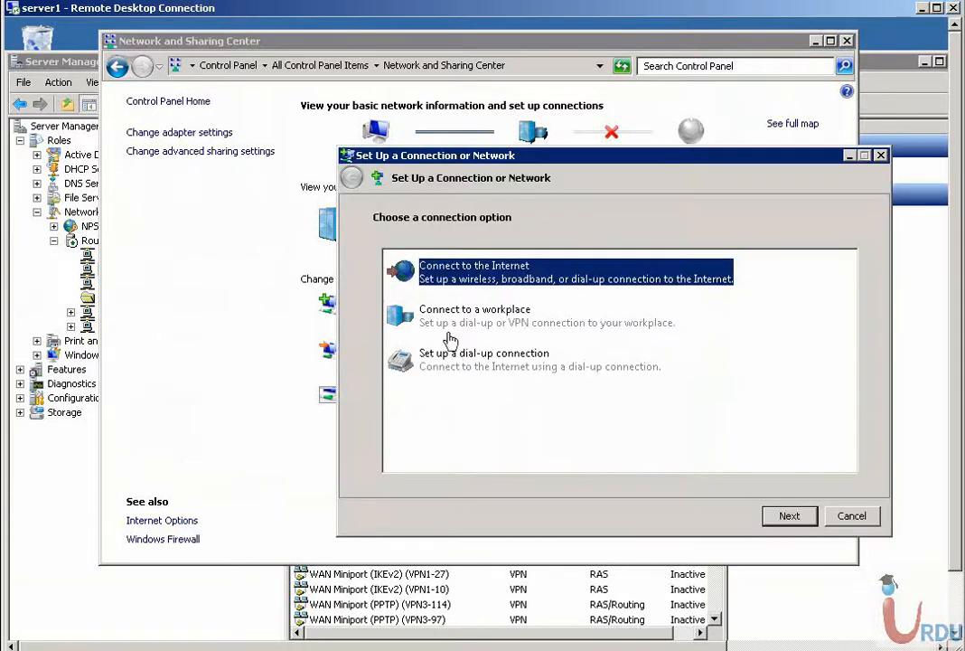
left_click(434, 322)
key("Return")
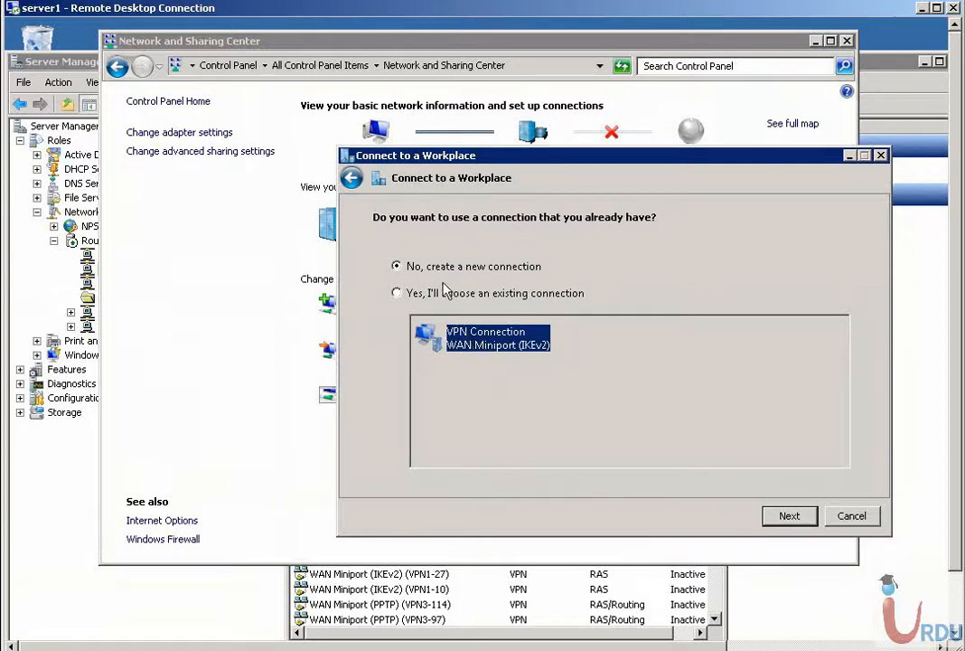
left_click(811, 522)
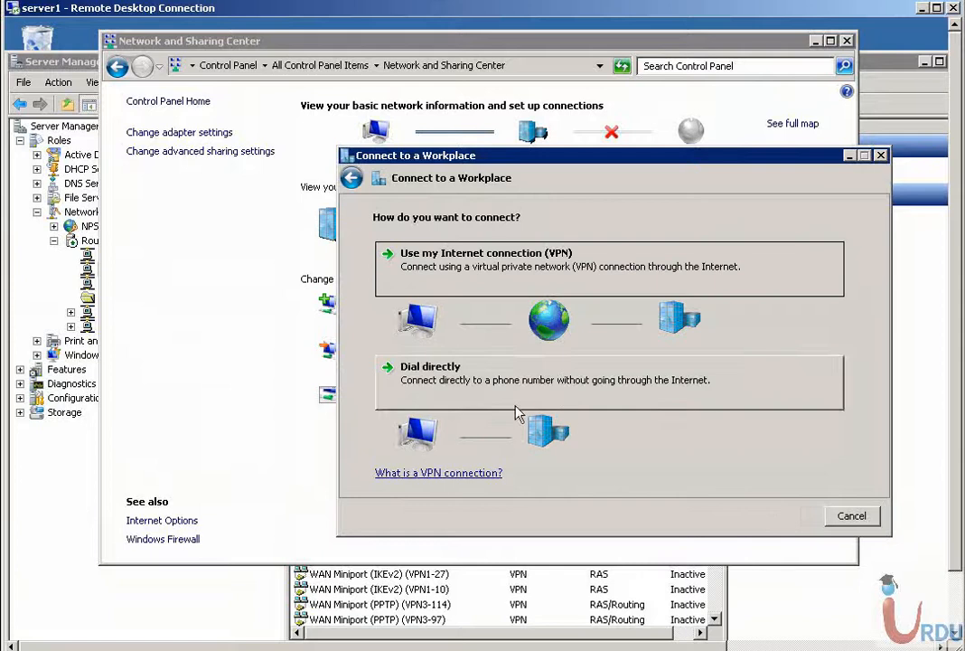
left_click(469, 278)
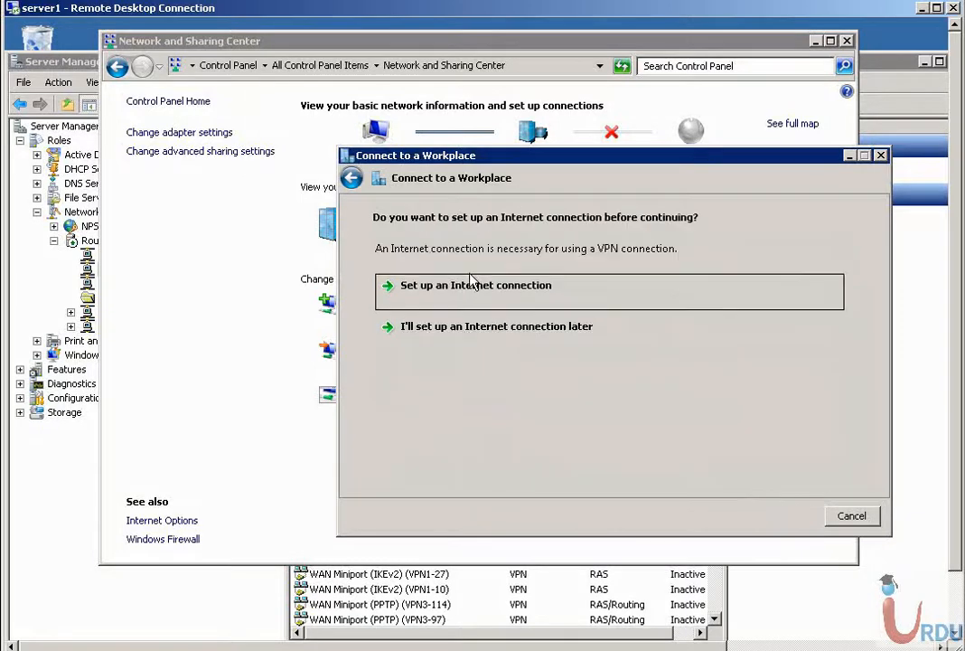
left_click(465, 334)
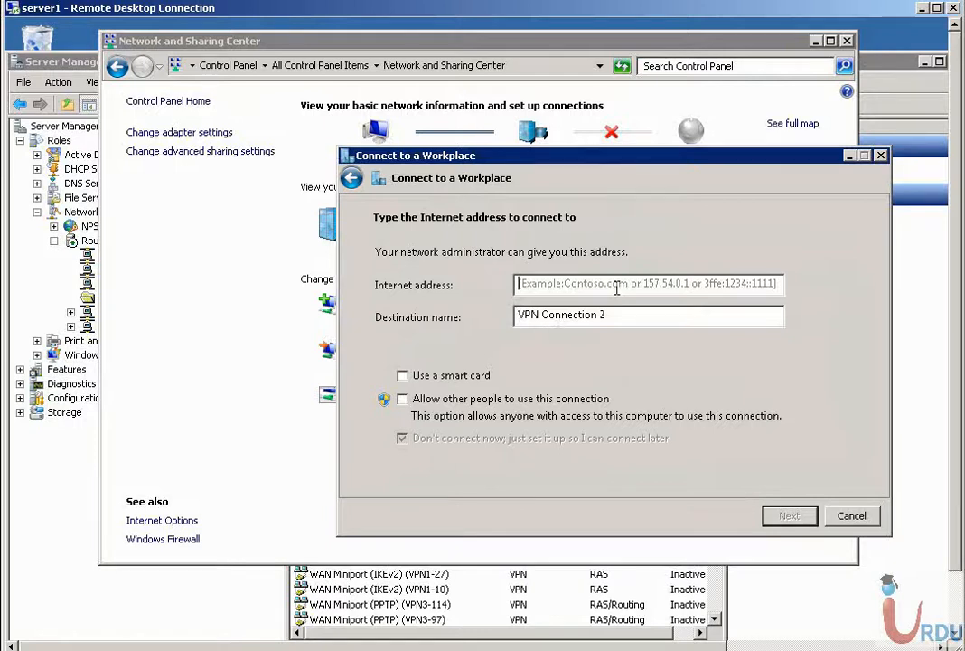
type("192.168.1")
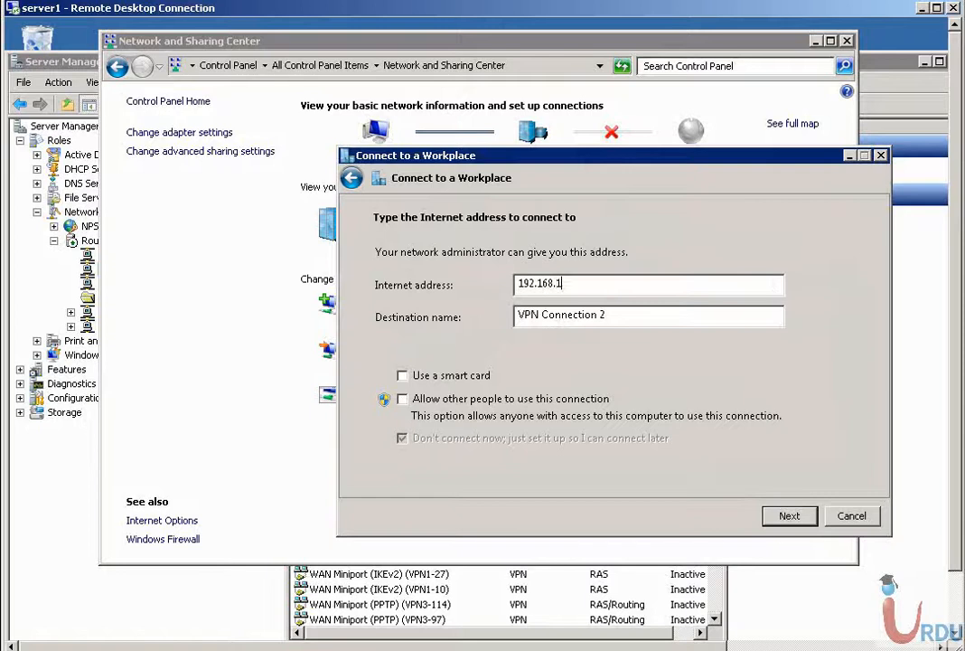
type(".1")
key("Tab")
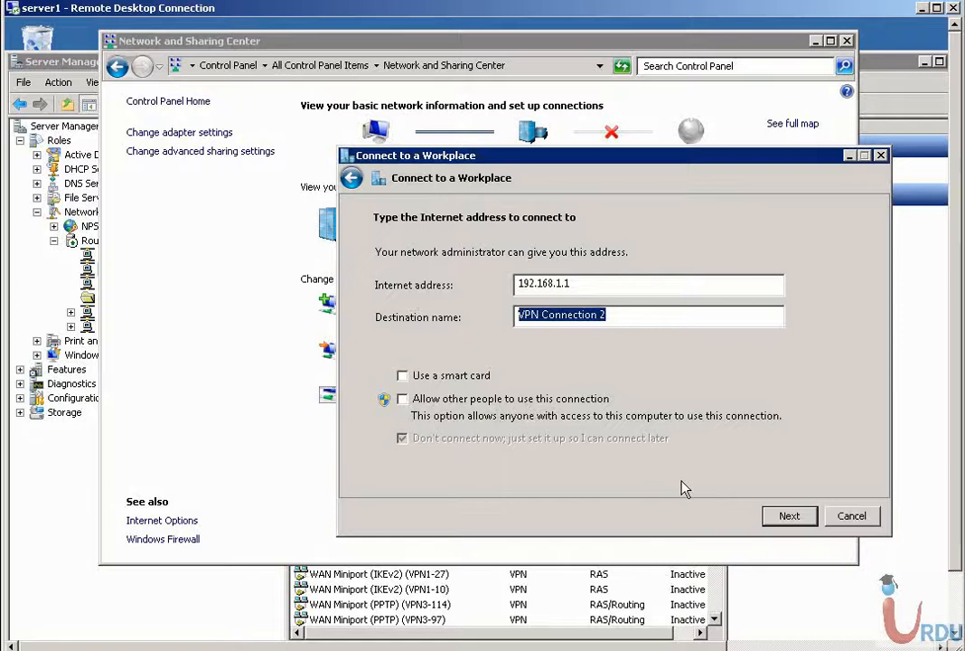
- Create VPN Connection 2 with user name 'server' and its password, then close the wizard
left_click(789, 516)
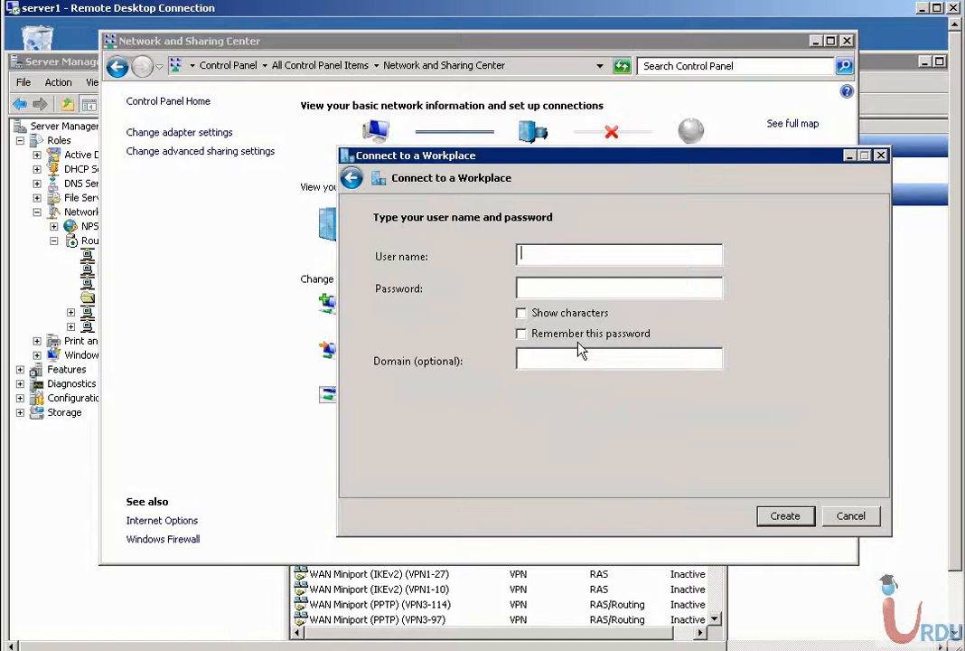
type("server")
key("Tab")
type("*****************")
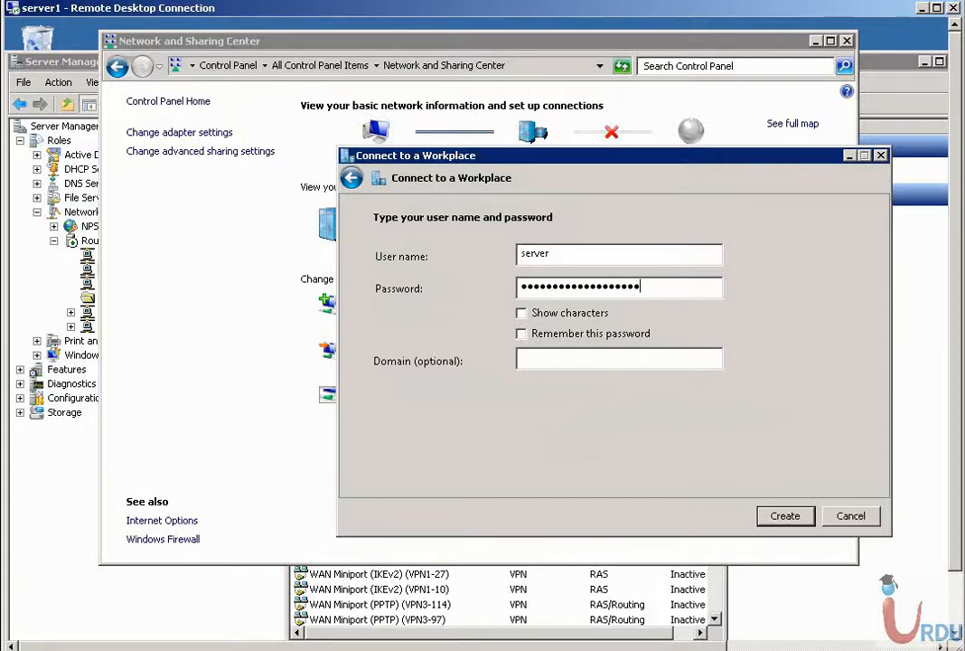
left_click(562, 315)
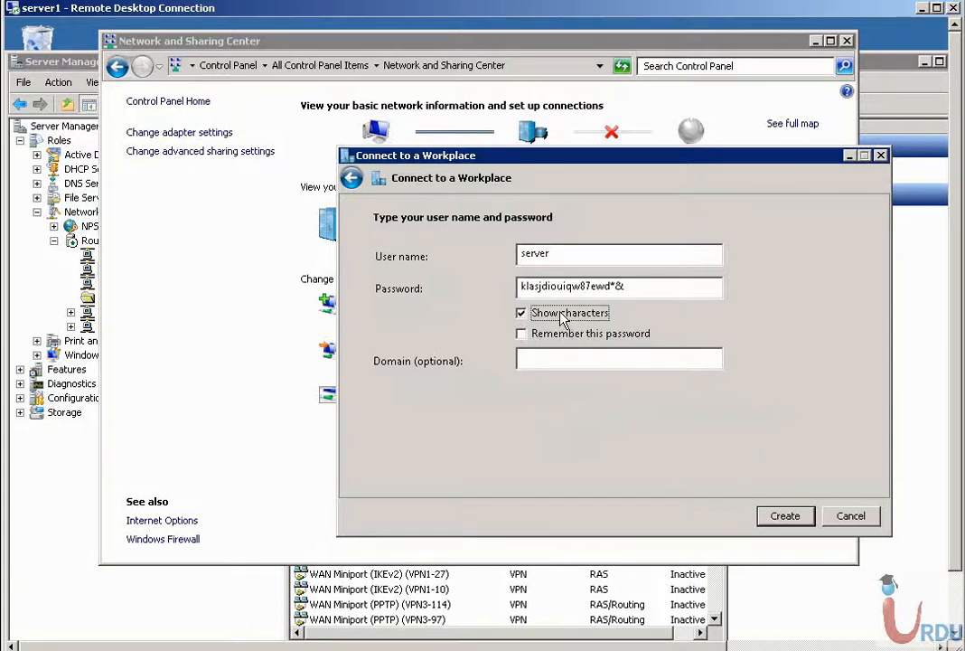
left_click(562, 317)
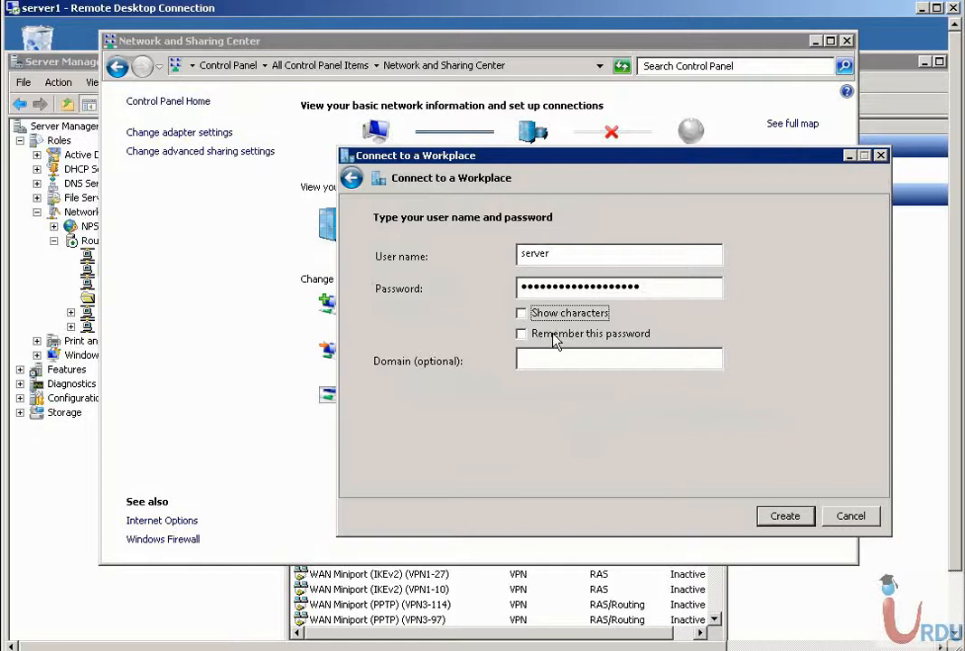
left_click(783, 519)
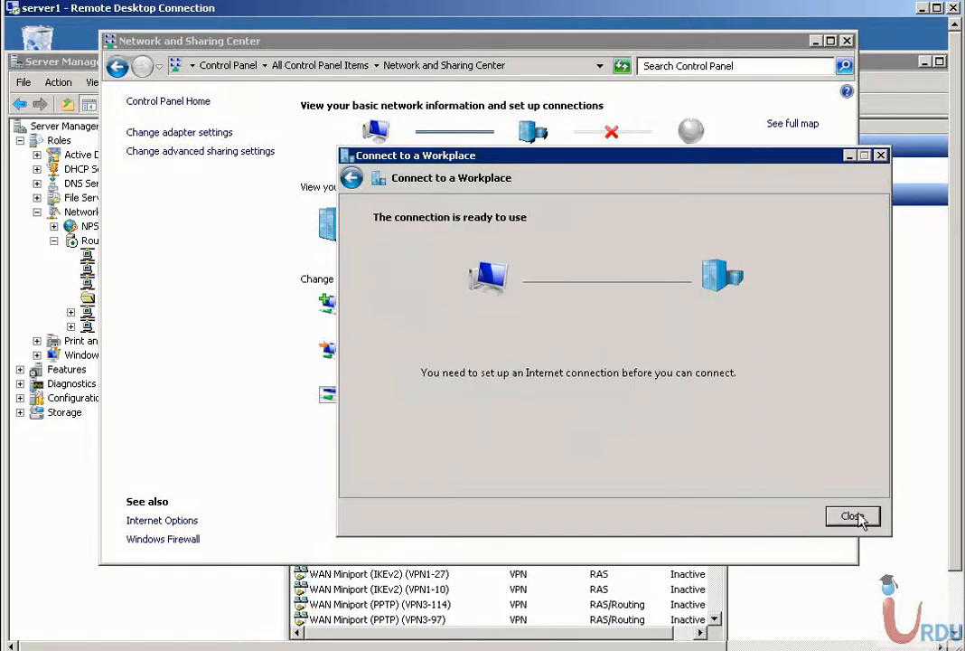
left_click(854, 518)
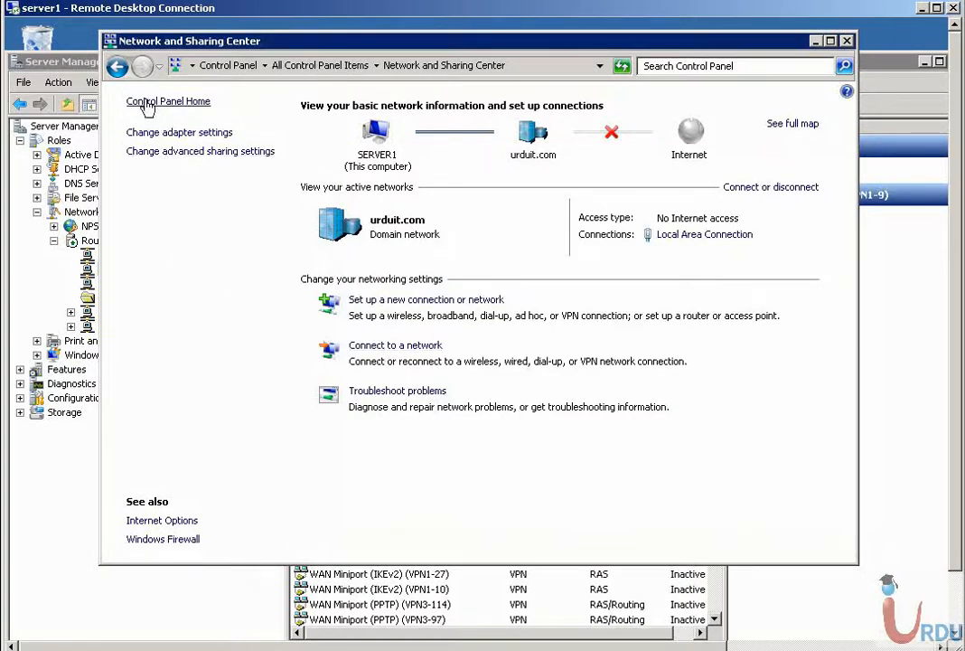
- Go from All Control Panel Items to the network adapters and delete VPN Connection 2
left_click(307, 66)
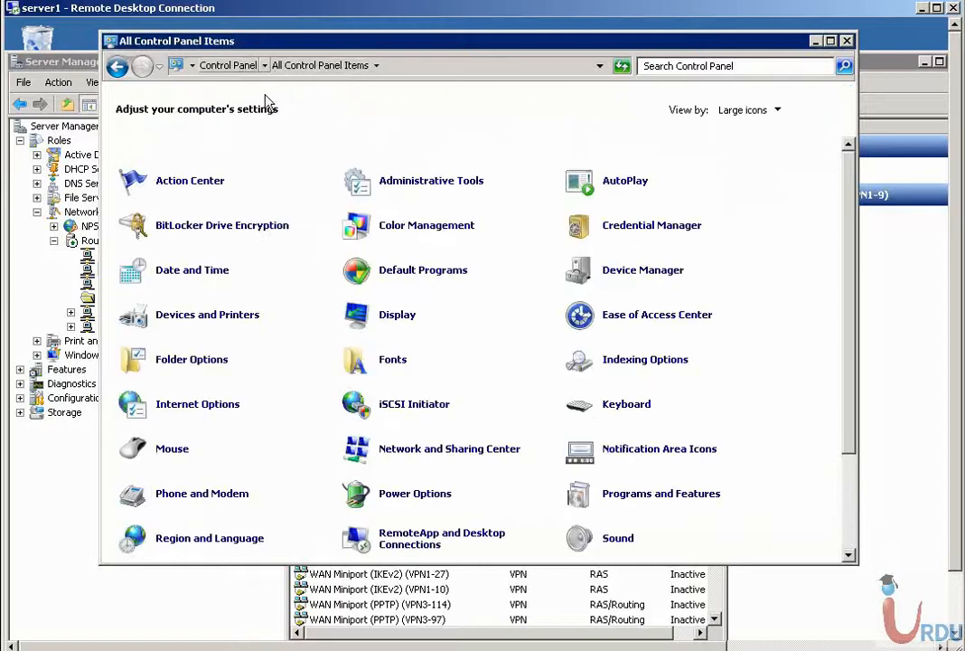
scroll(272, 446, "down", 3)
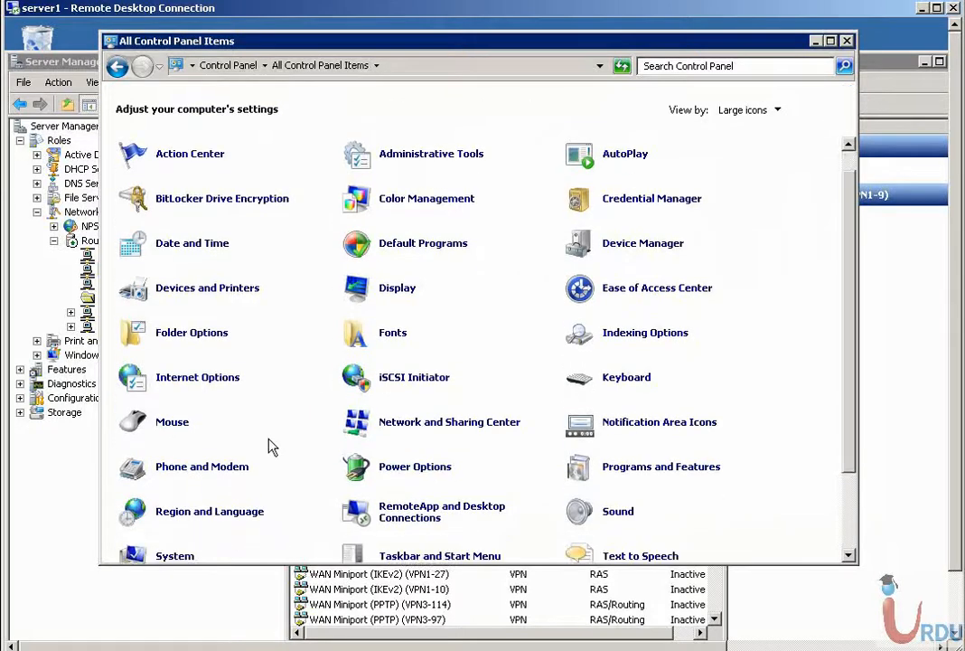
scroll(270, 446, "down", 2)
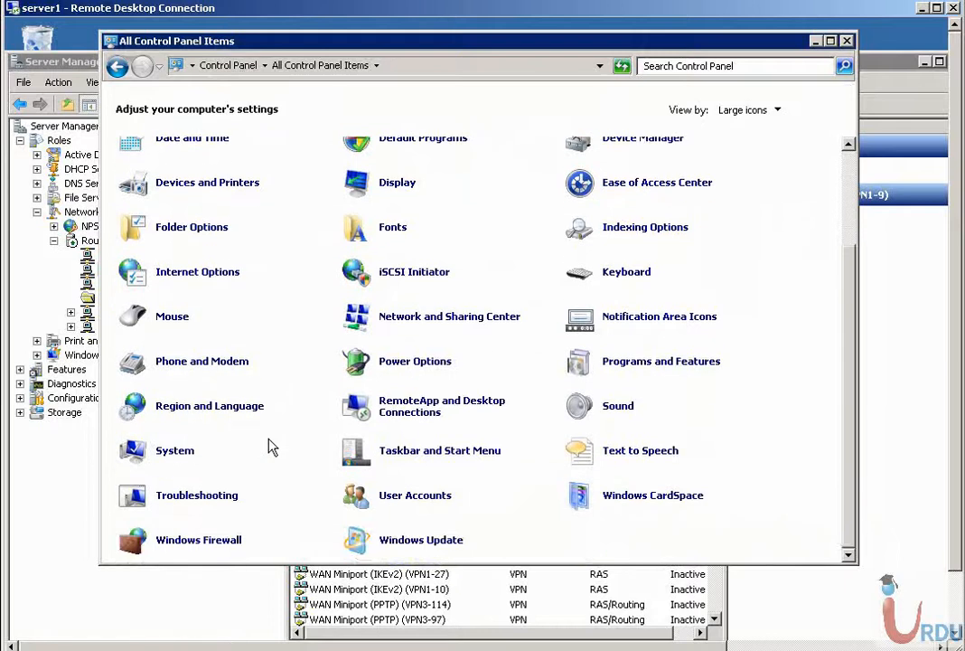
scroll(270, 445, "up", 5)
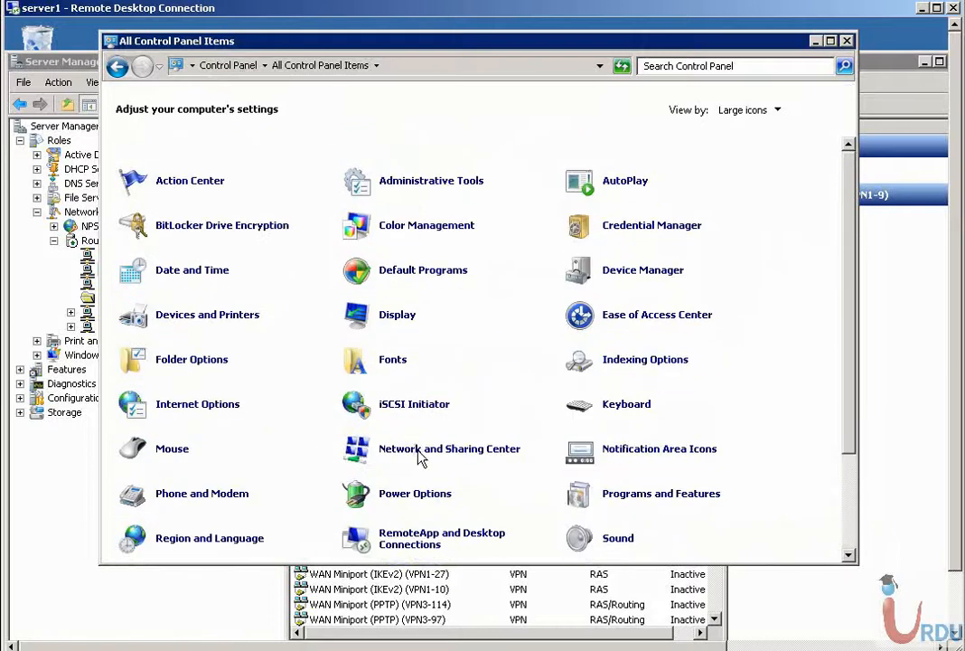
left_click(421, 452)
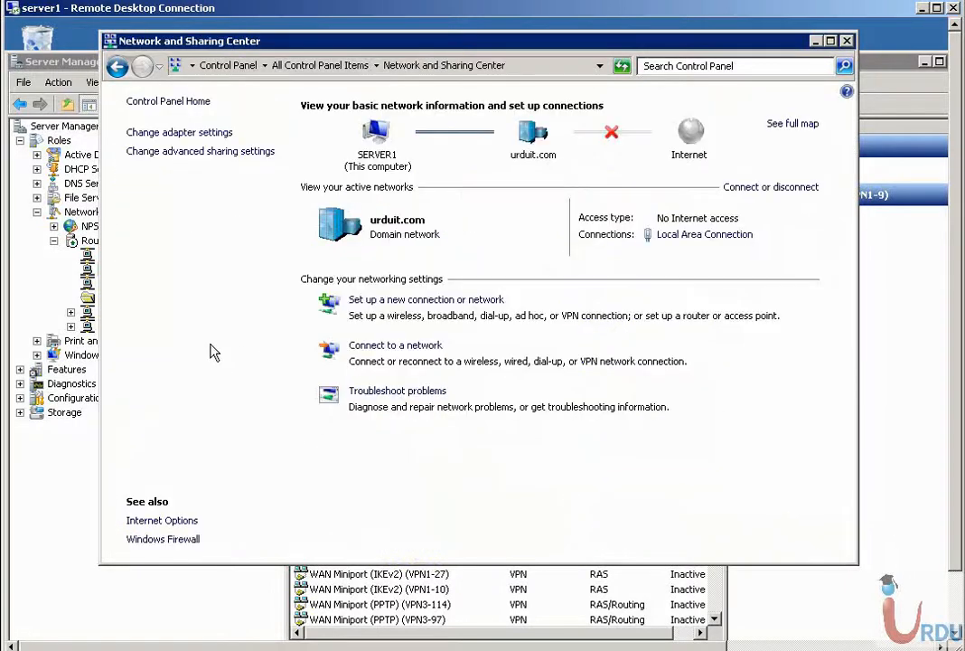
left_click(172, 132)
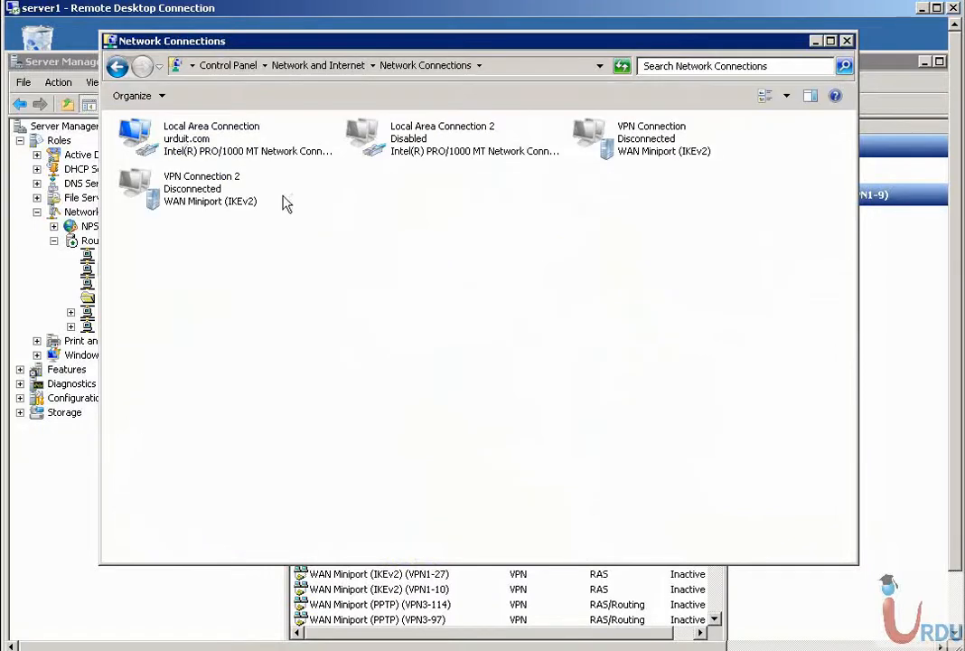
left_click(226, 190)
key("Delete")
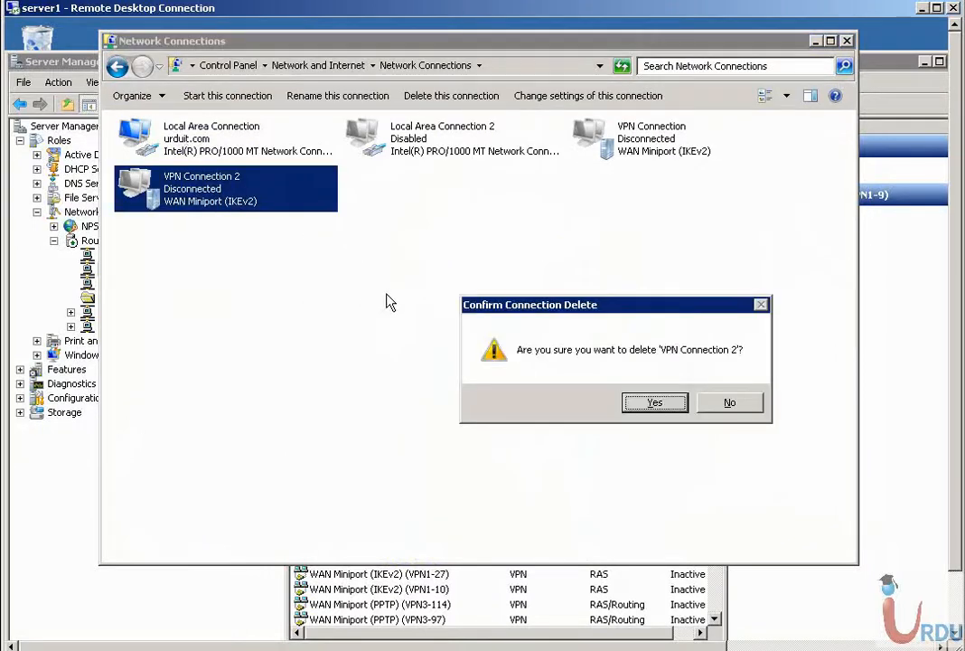
key("Return")
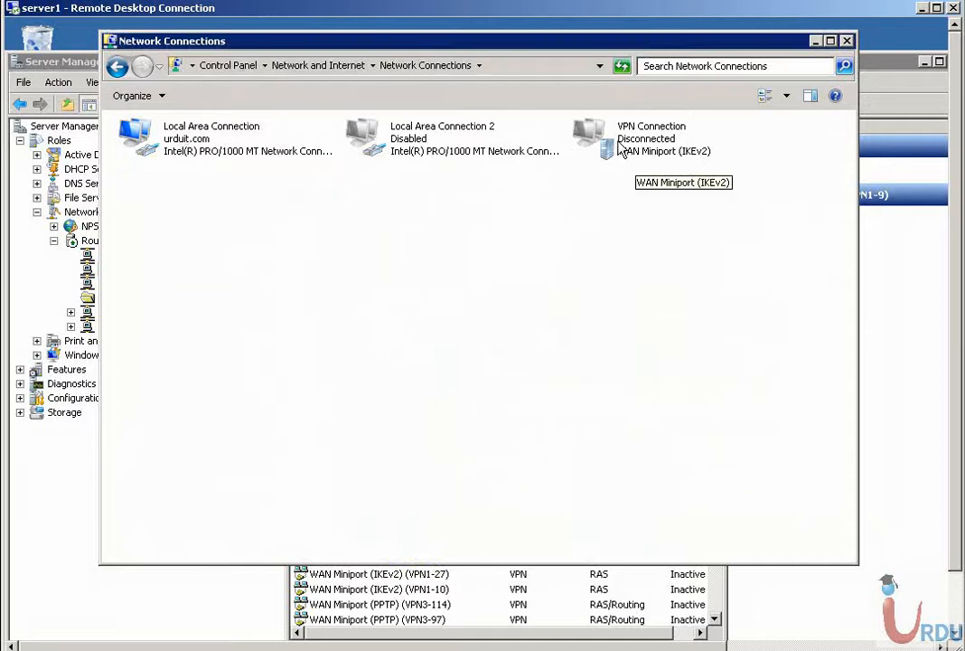
- Enter the administrator credentials and domain URDUIT.COM for VPN Connection, saved for Me only
double_click(618, 136)
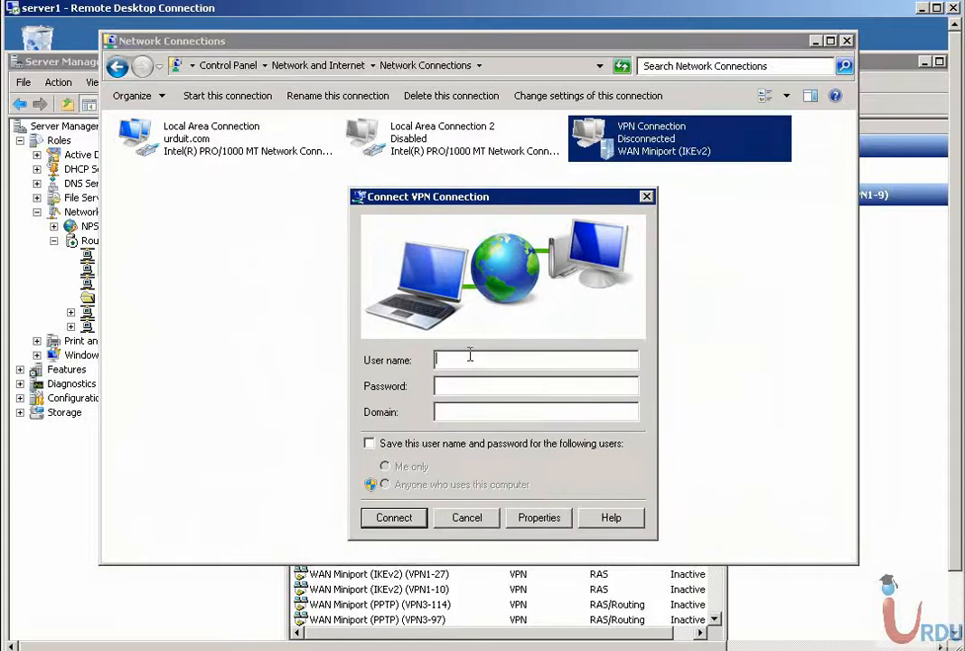
type("administrat************")
left_click(509, 411)
type("URDUIT")
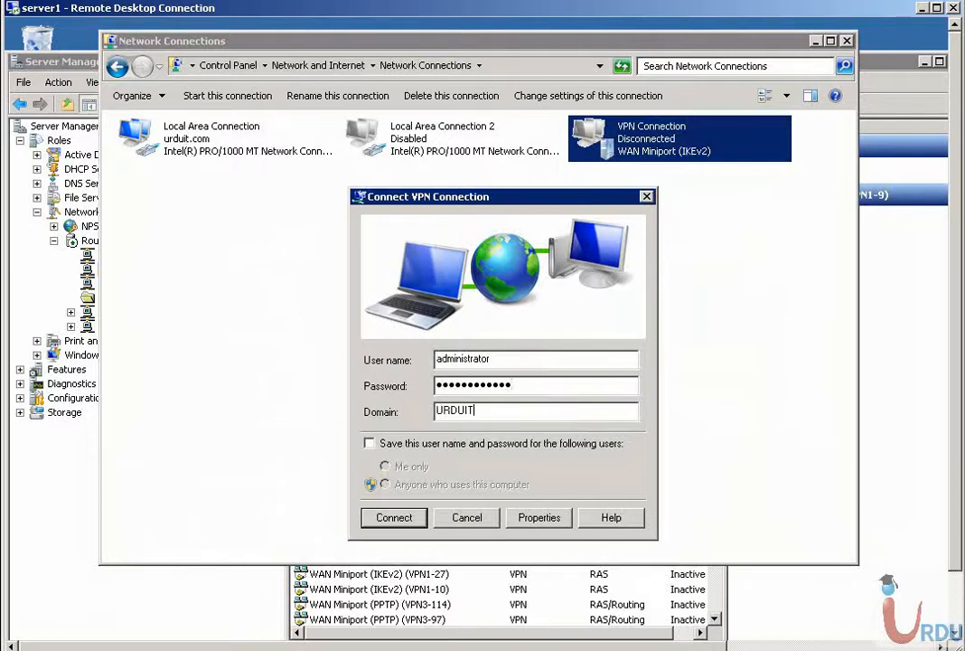
type(".COM")
left_click(369, 442)
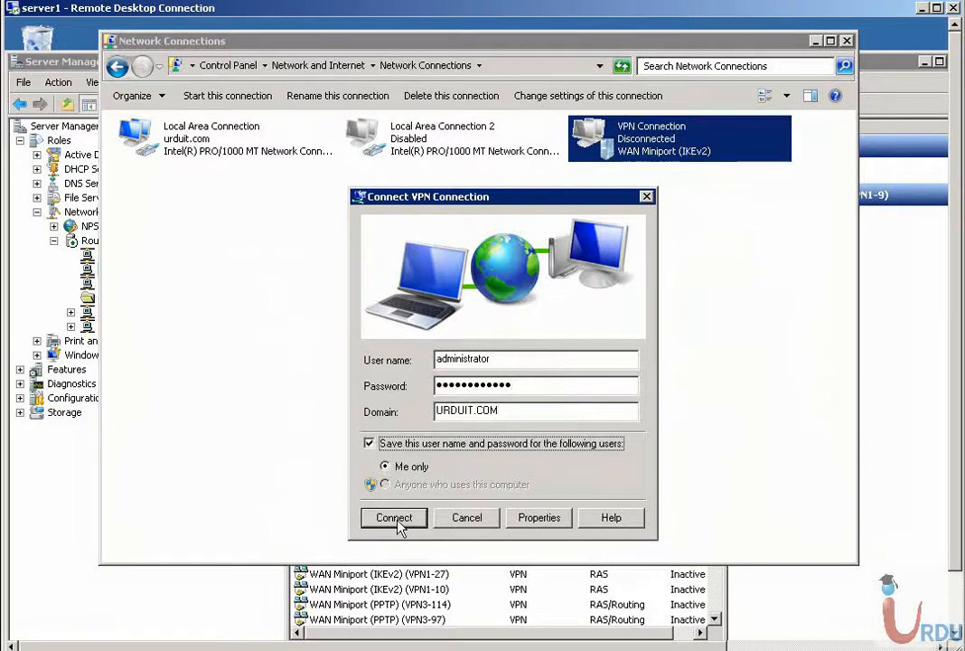
left_click(540, 518)
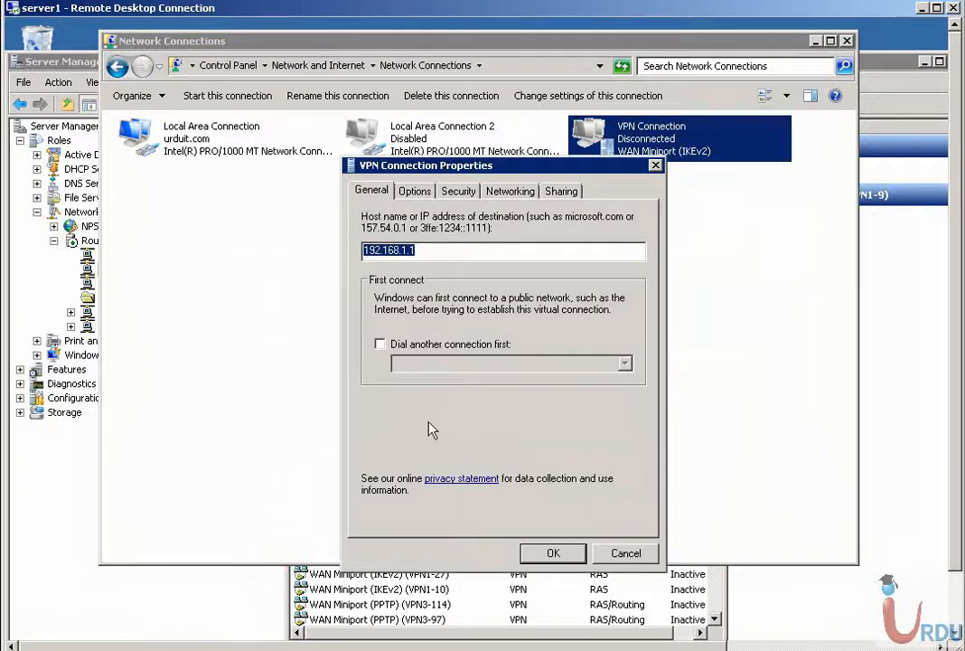
- Review VPN Connection's Options, Security, advanced IKEv2, Networking and Sharing settings without changing anything
left_click(415, 191)
left_click(459, 191)
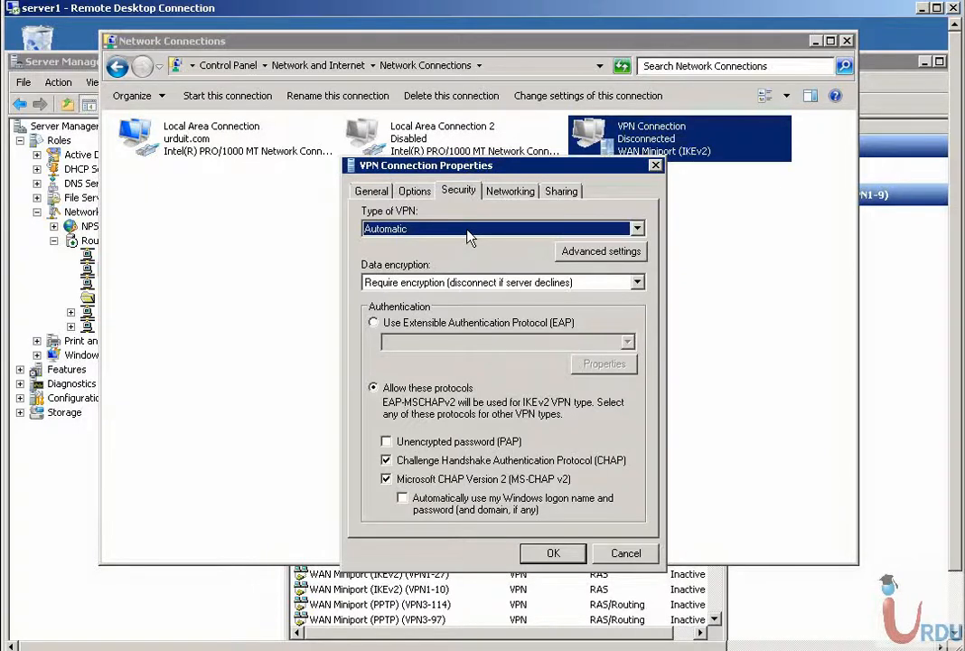
left_click(586, 252)
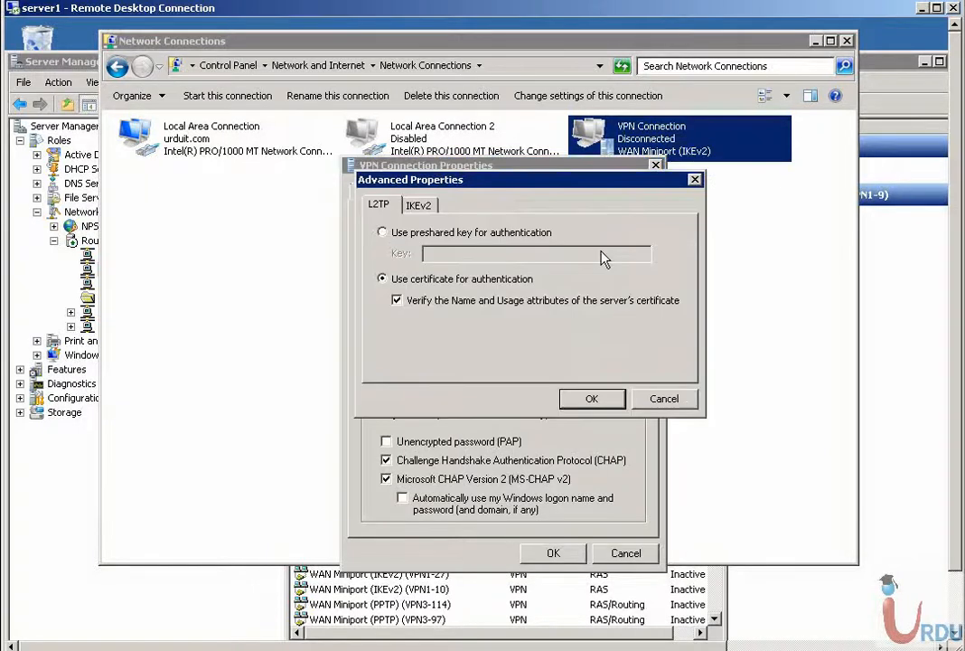
left_click(654, 398)
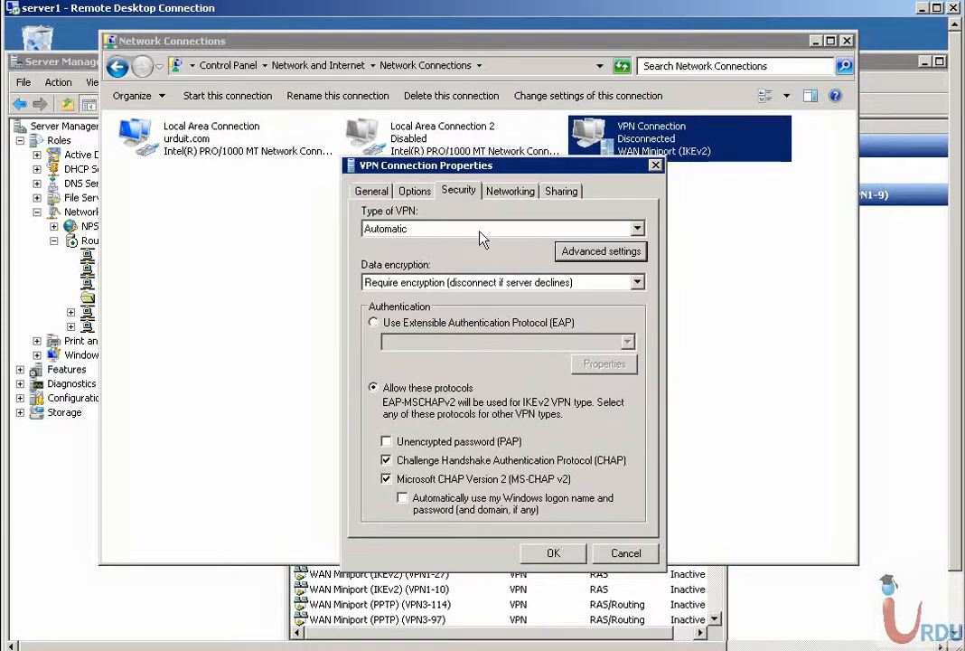
left_click(587, 252)
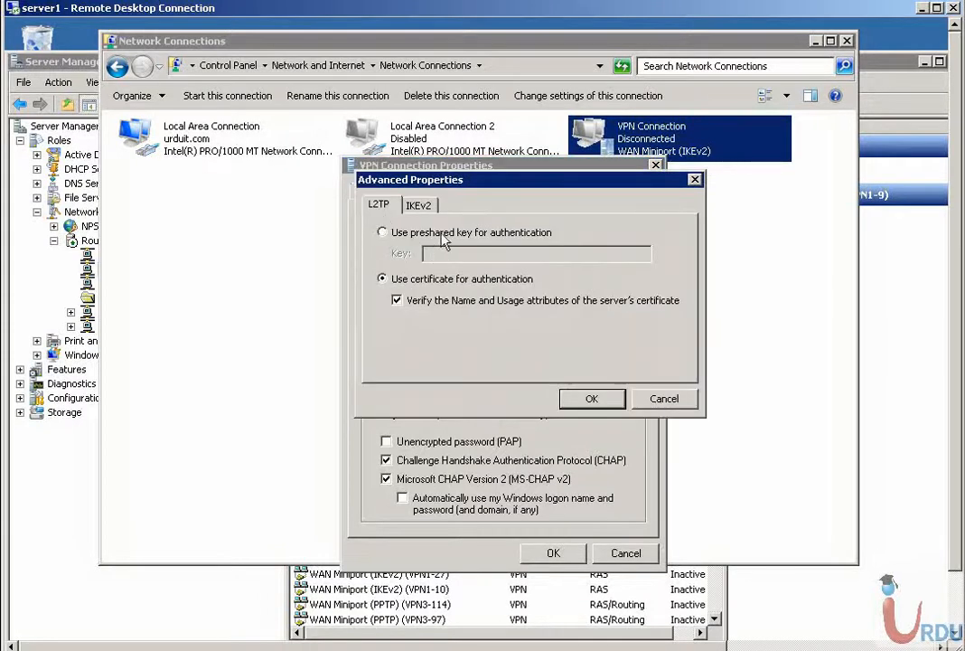
left_click(423, 207)
left_click(654, 400)
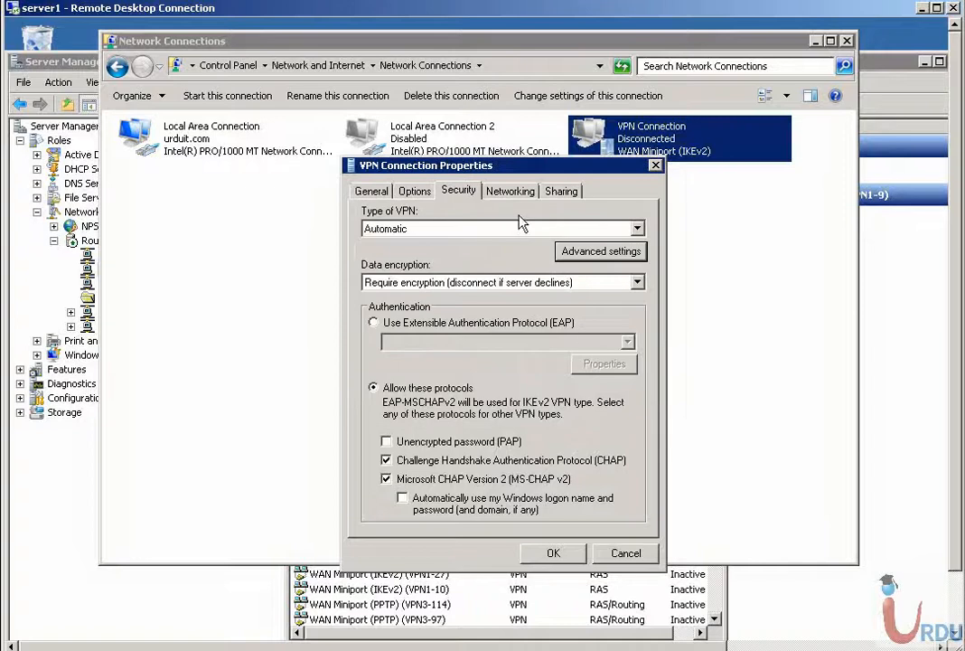
left_click(511, 192)
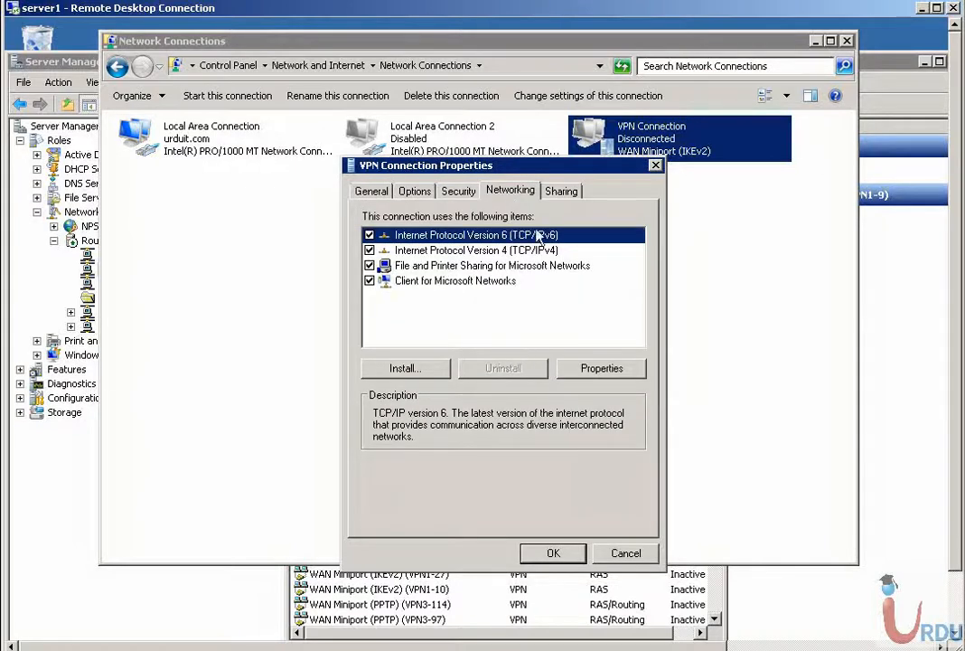
left_click(560, 191)
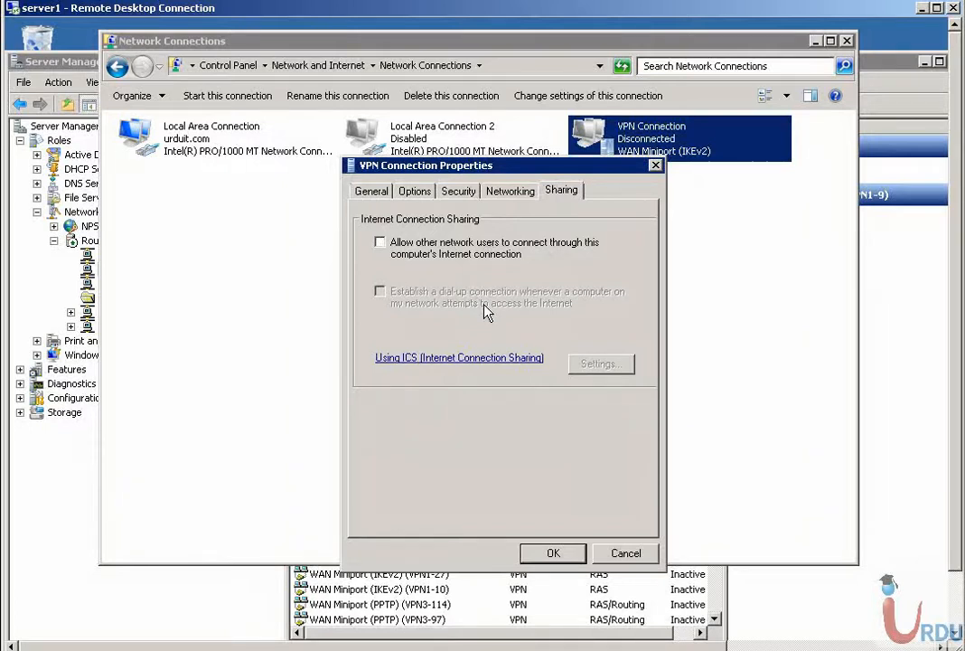
- Dial VPN Connection, which fails with Error 812, then launch dsa.msc from Start search
left_click(553, 552)
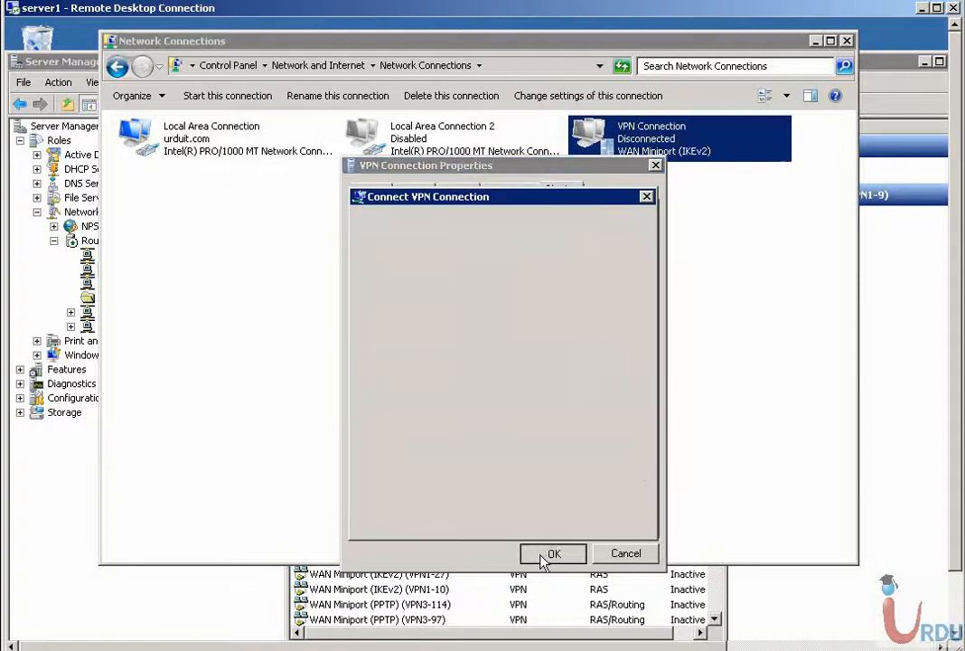
left_click(499, 513)
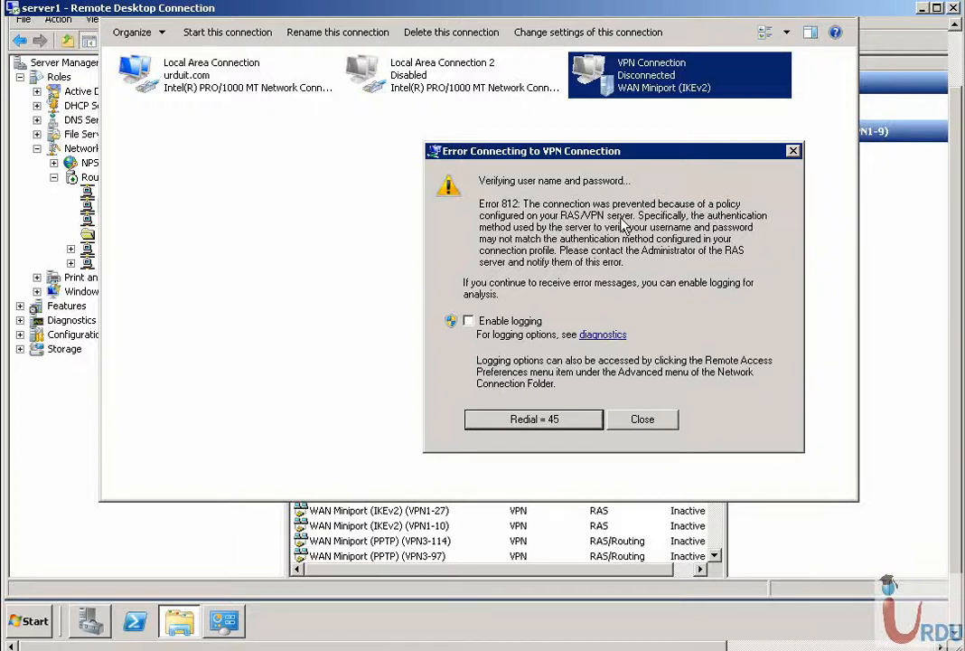
left_click(32, 621)
left_click(129, 579)
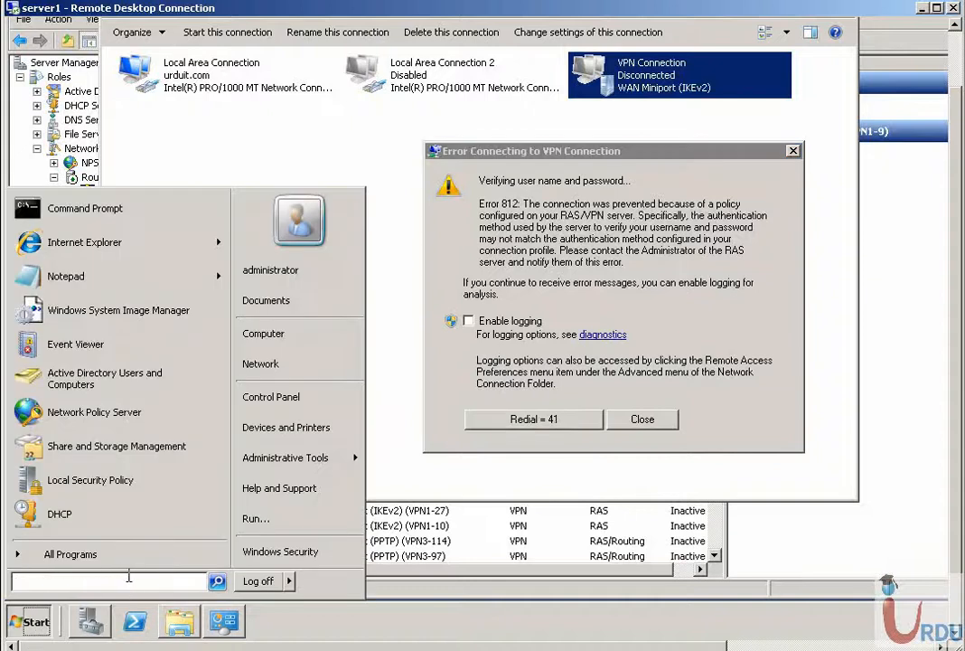
type("dsa.msc")
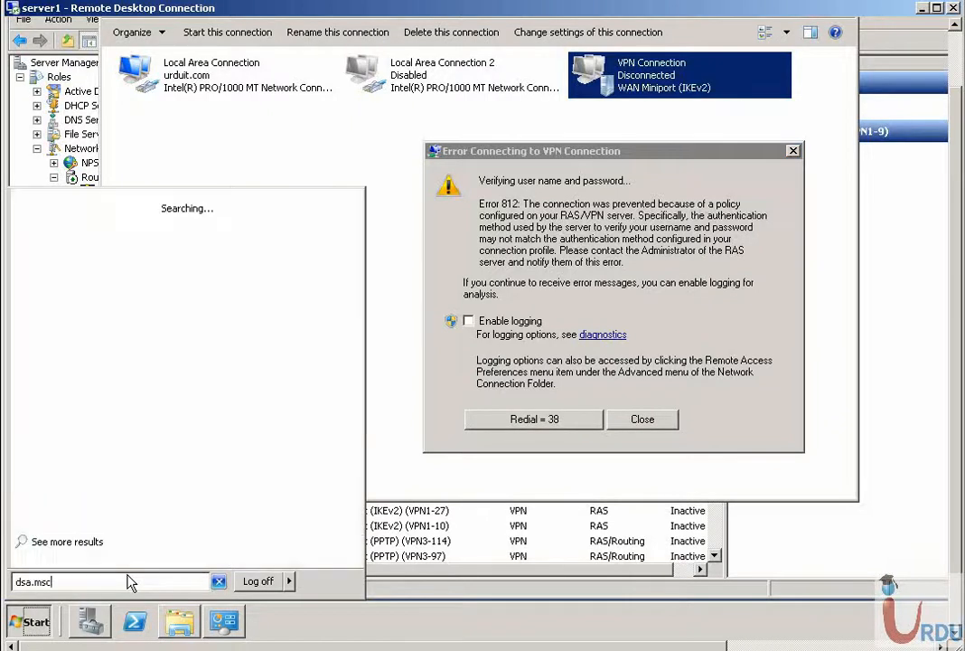
key("Return")
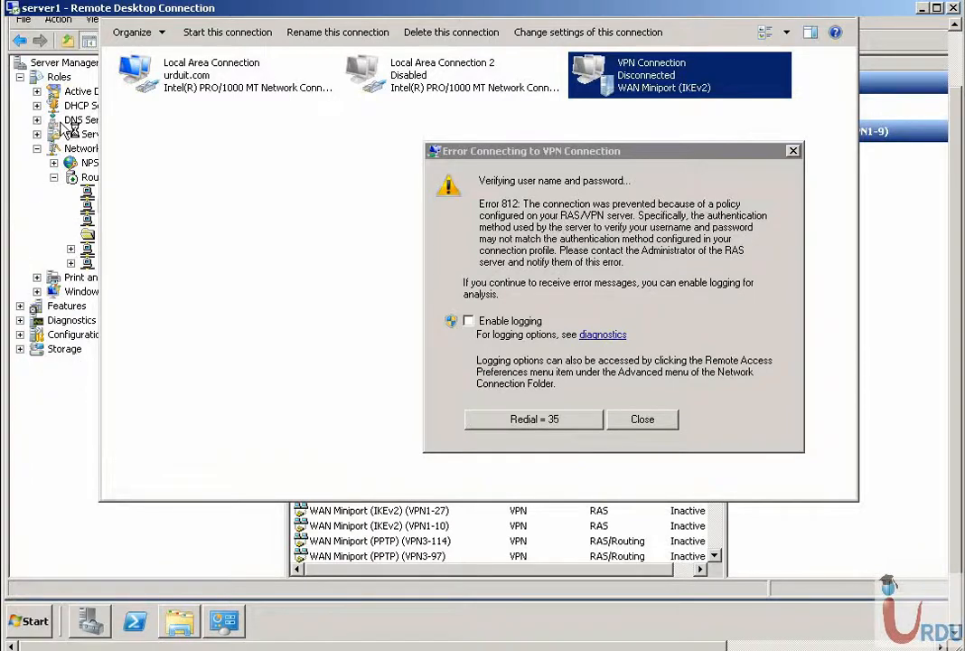
- Set the Administrator account's Dial-in network access permission to Allow access in the Users container
left_click(955, 71)
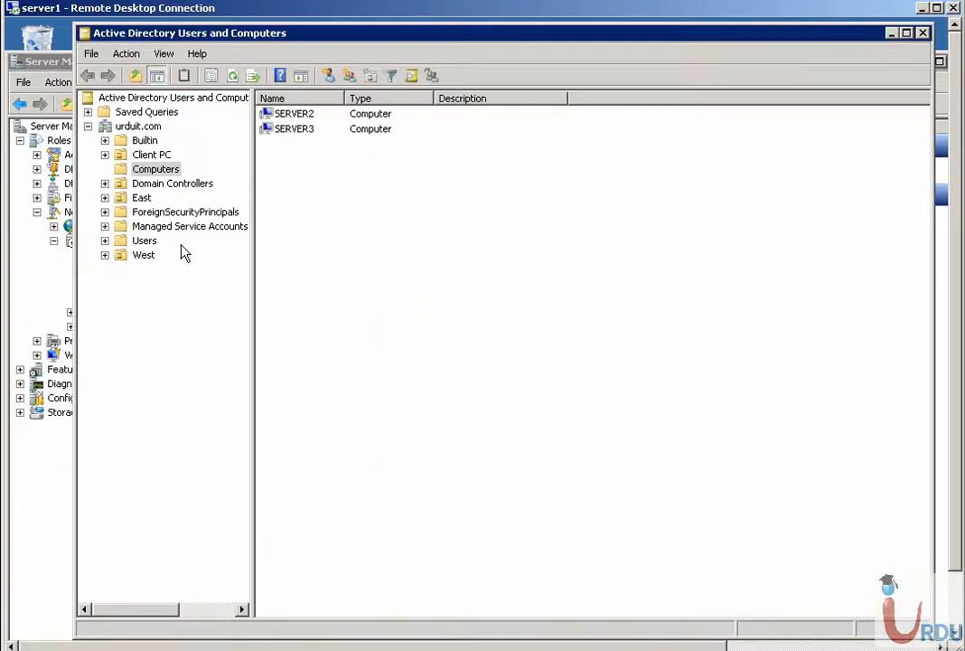
left_click(126, 241)
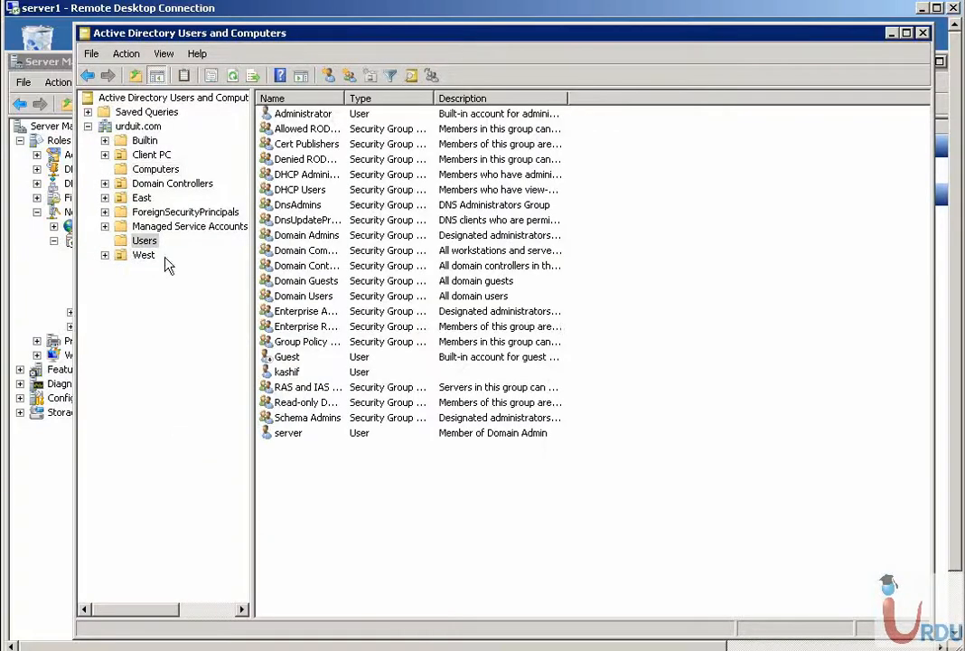
left_click(316, 114)
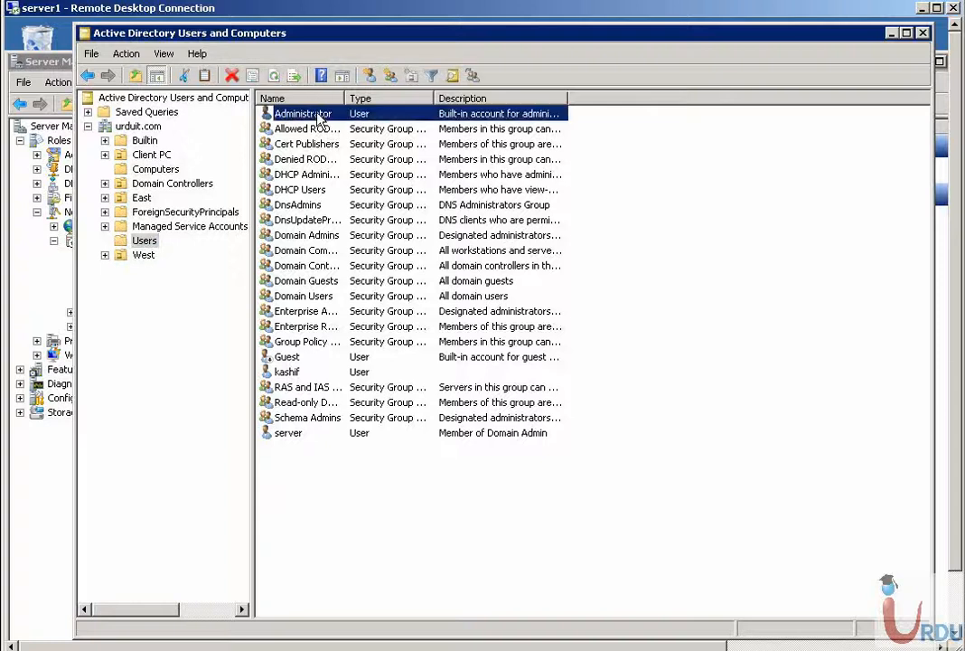
right_click(318, 114)
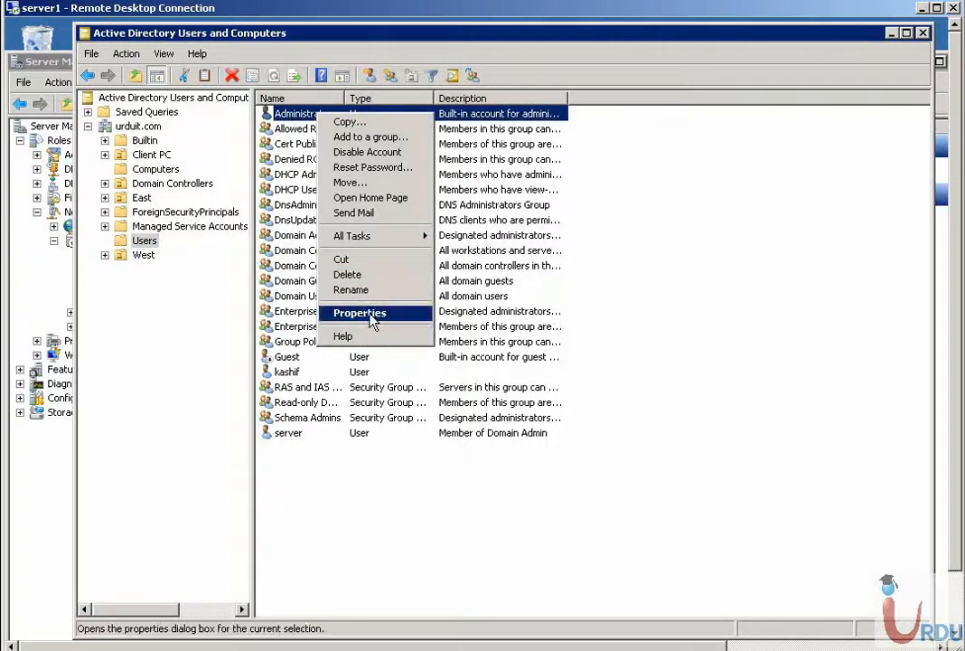
left_click(373, 314)
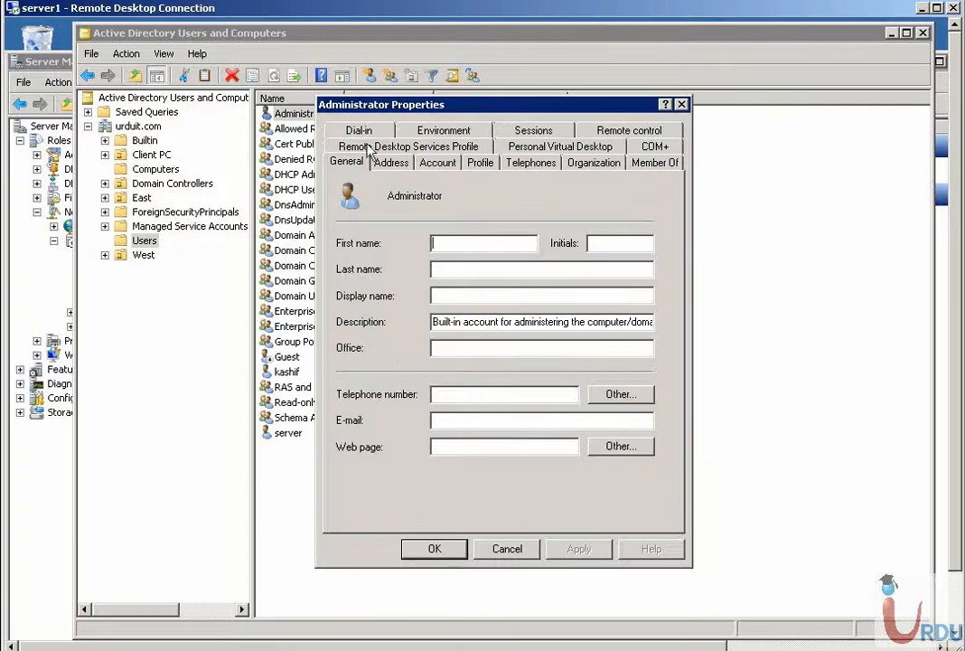
left_click(359, 131)
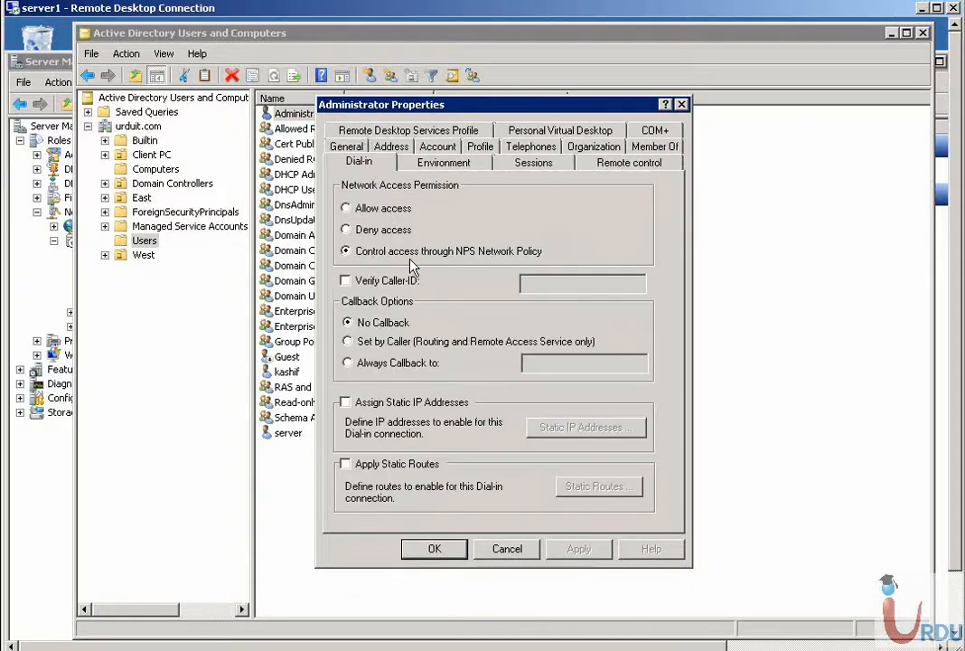
left_click(380, 212)
left_click(438, 547)
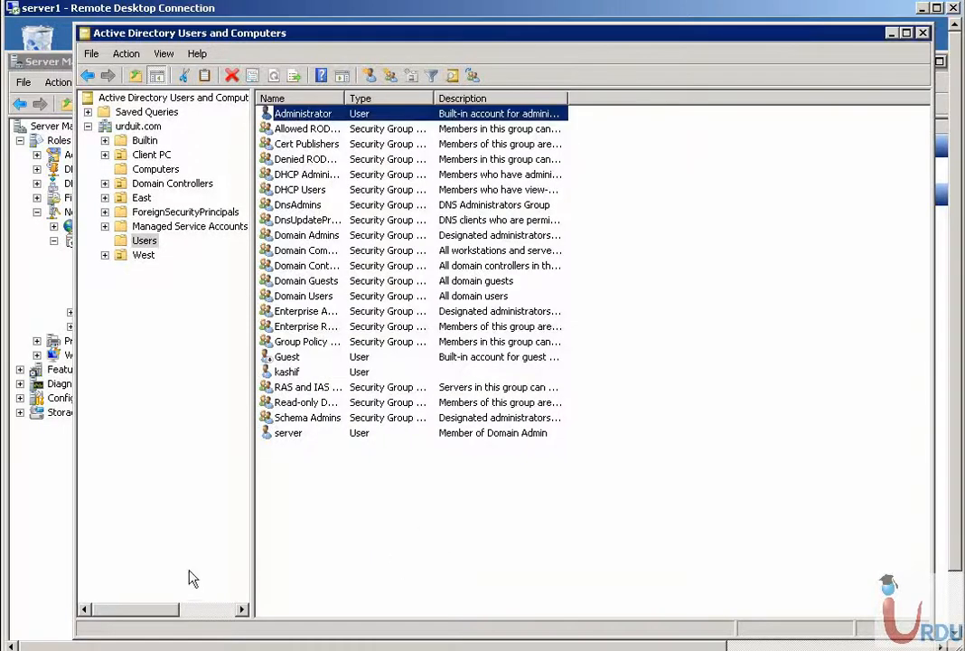
left_click(955, 619)
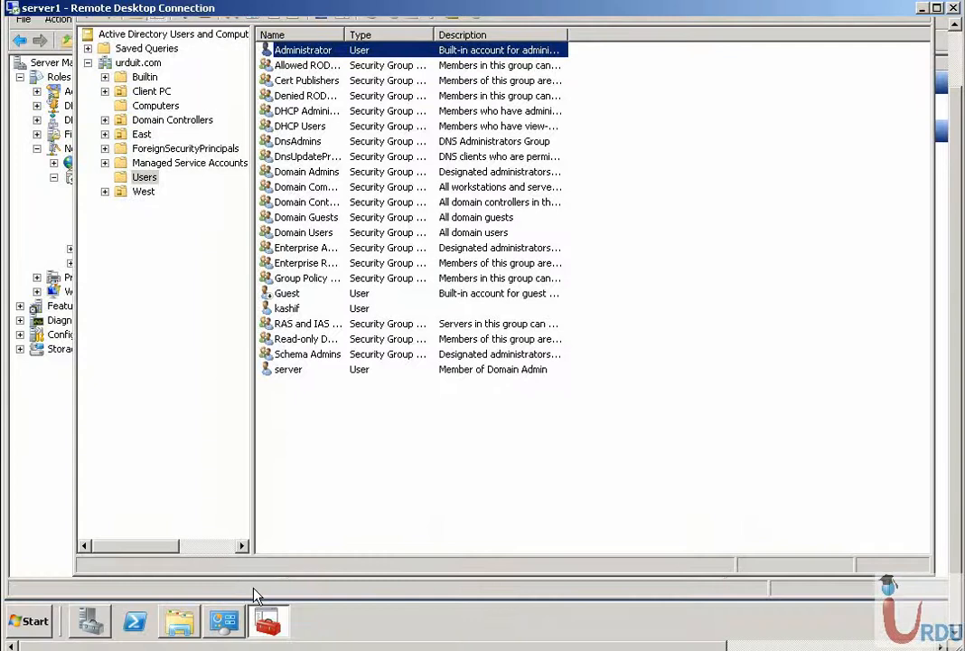
- Minimize Network Connections and bring back the server's ports list
left_click(265, 621)
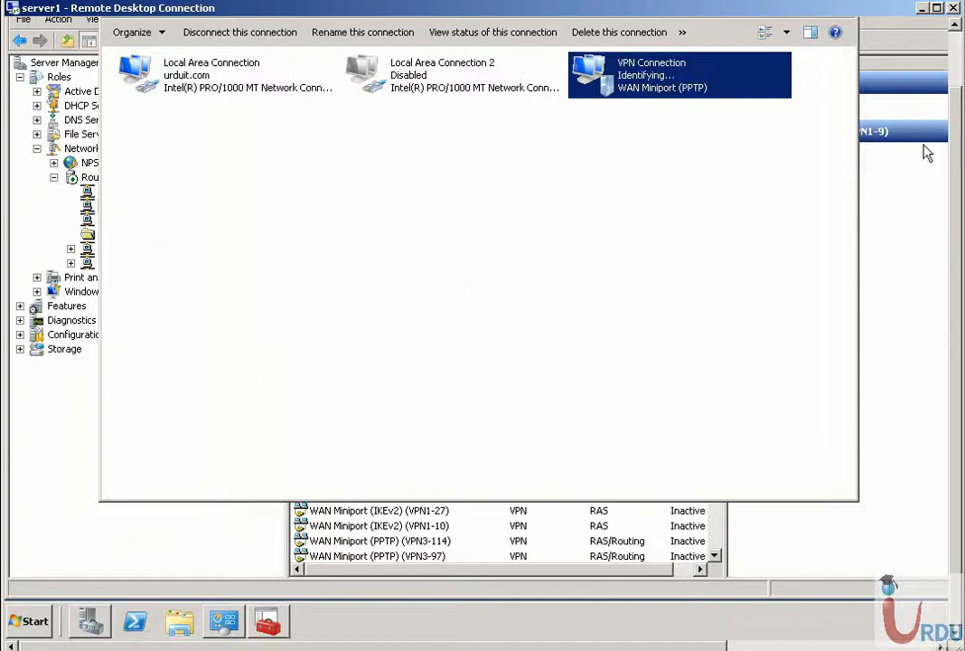
left_click(955, 57)
left_click(818, 40)
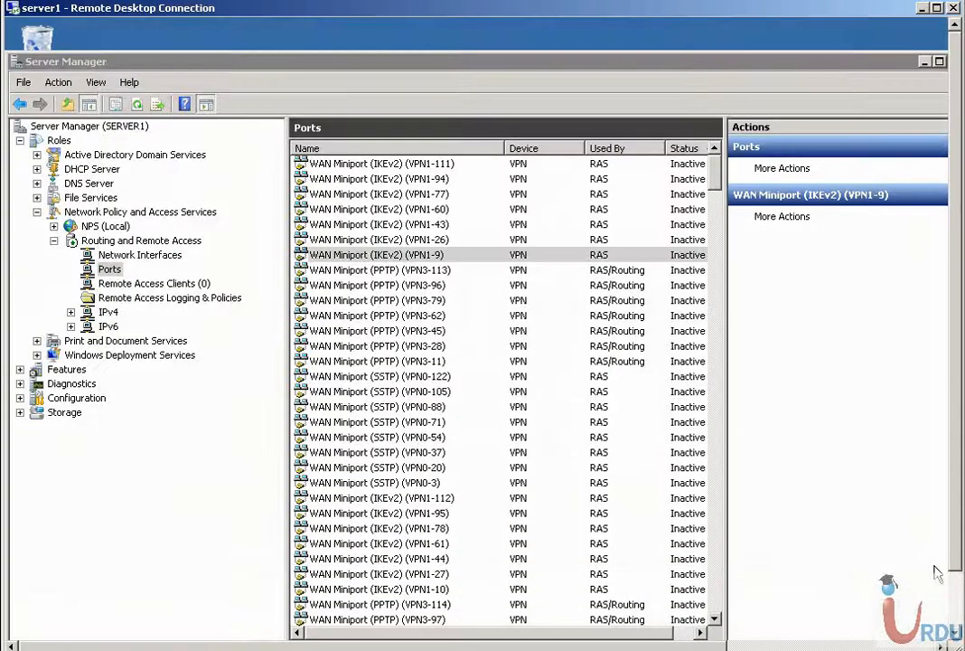
left_click(952, 591)
- Run ipconfig in Command Prompt and scroll to the PPP RAS adapter showing 1.1.1.100
left_click(36, 620)
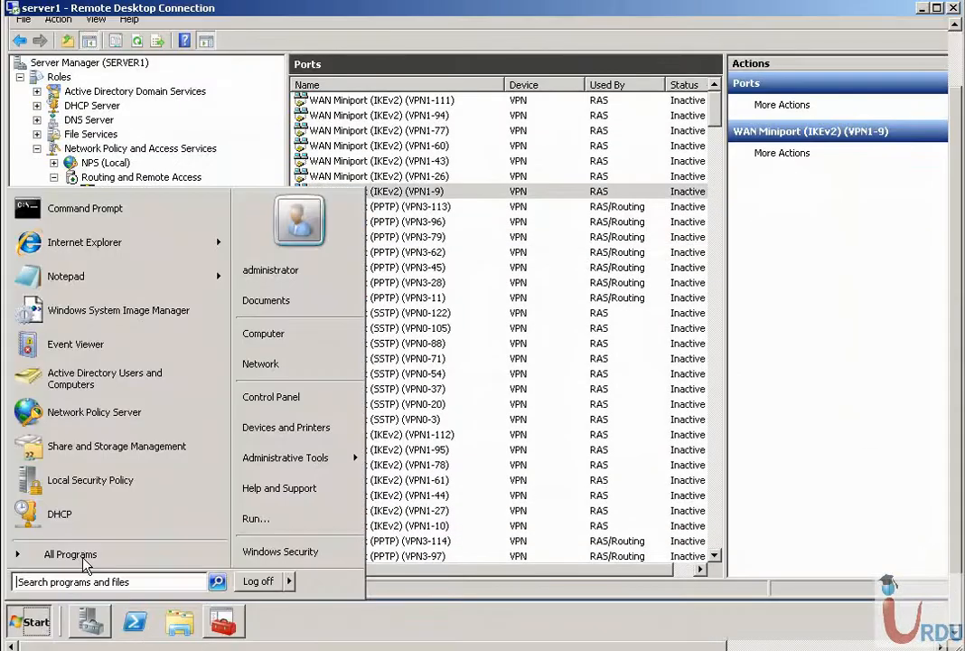
left_click(263, 332)
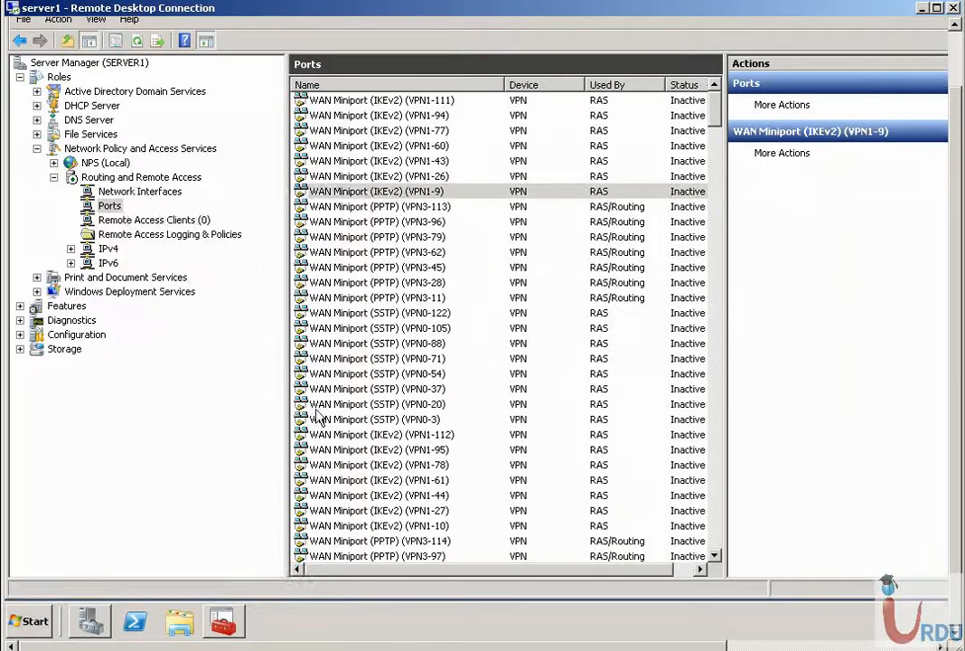
type("ipco")
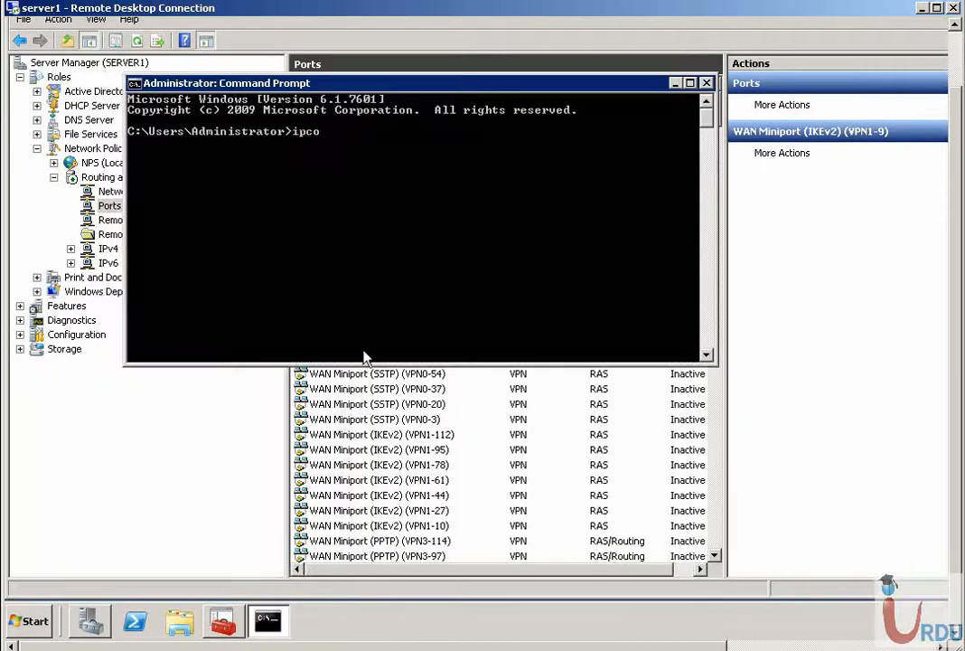
type("nfig")
key("Return")
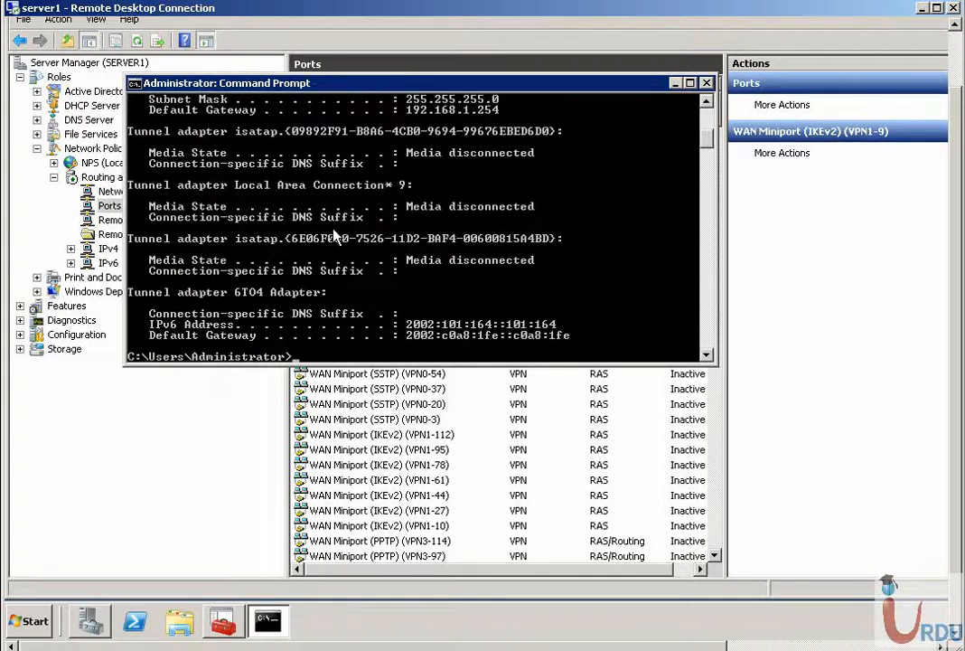
scroll(502, 295, "up", 4)
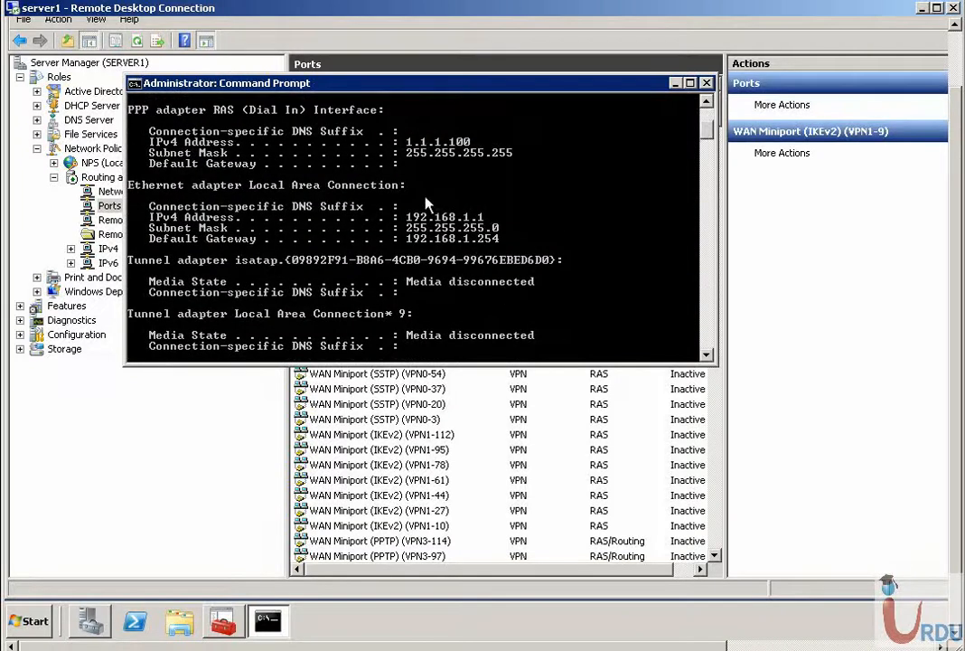
- Confirm the domain administrator appears under Remote Access Clients, widening the user name column
left_click(753, 218)
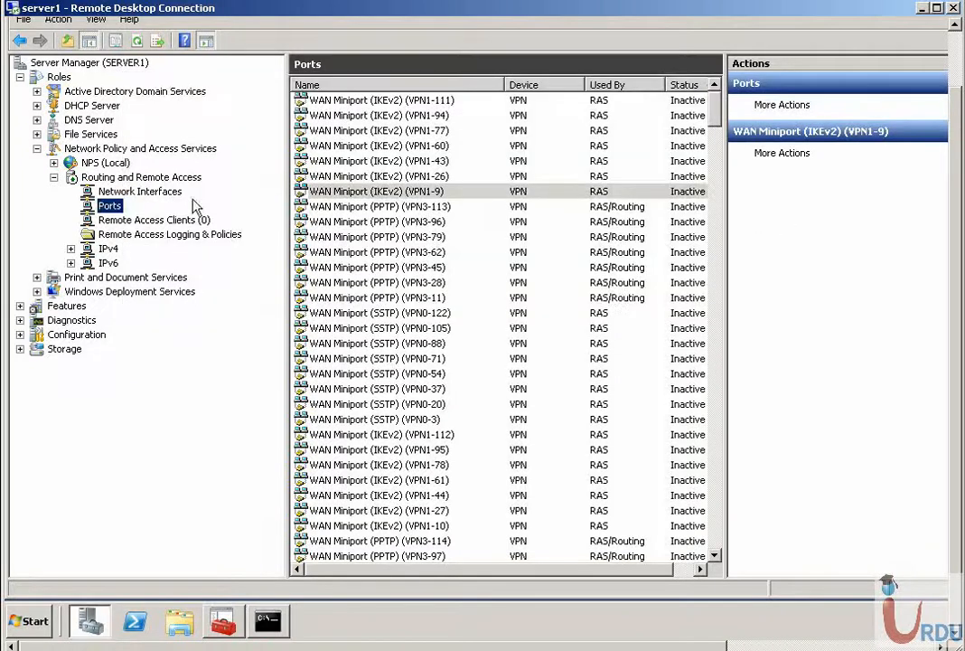
left_click(181, 220)
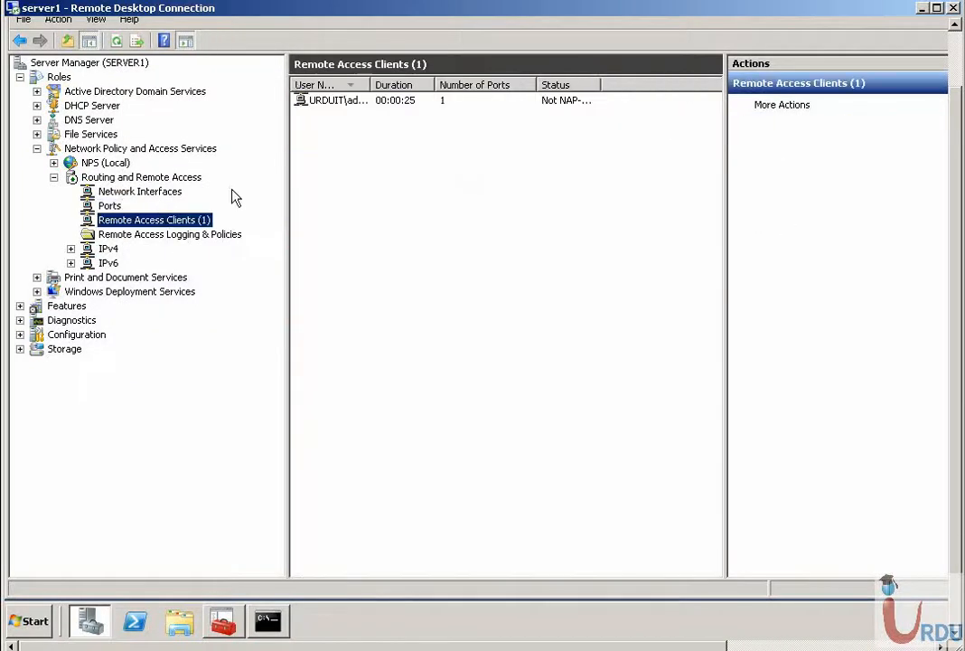
left_click(348, 100)
double_click(365, 84)
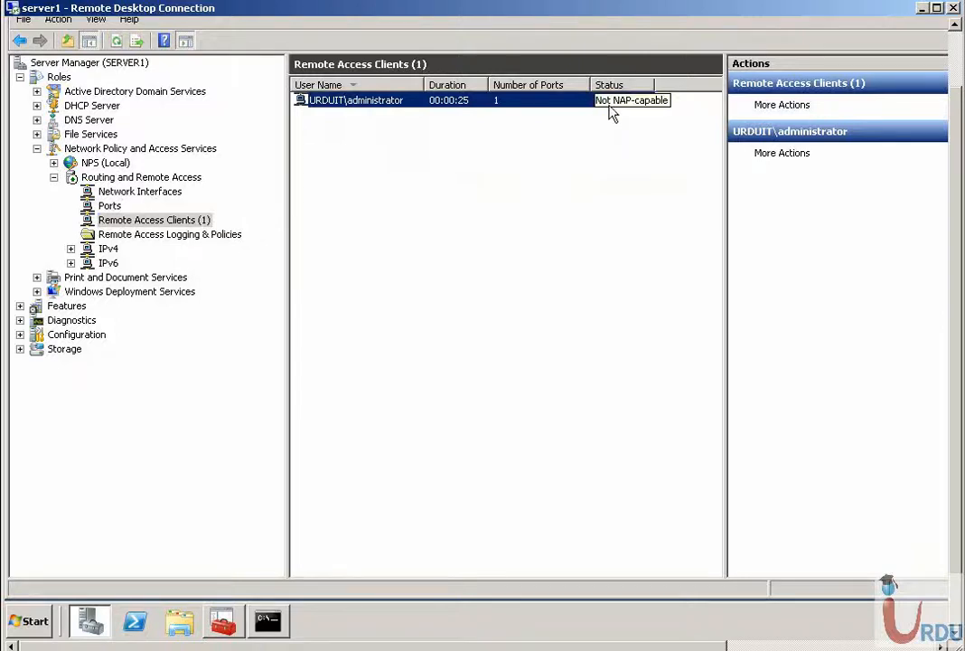
- Disconnect port VPN3-126 and close the error and Port Status dialogs
left_click(121, 206)
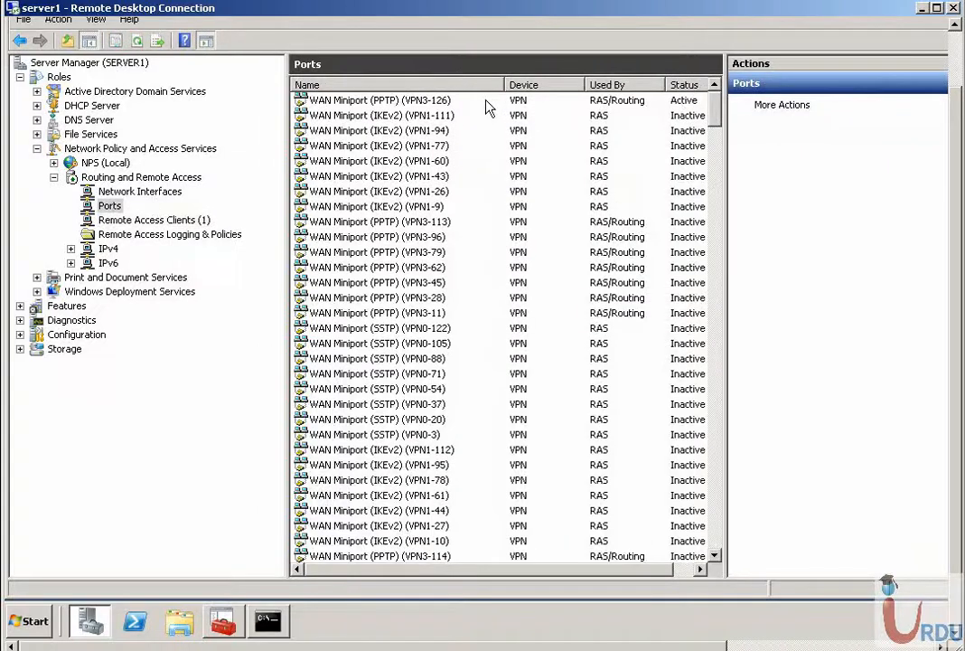
double_click(390, 102)
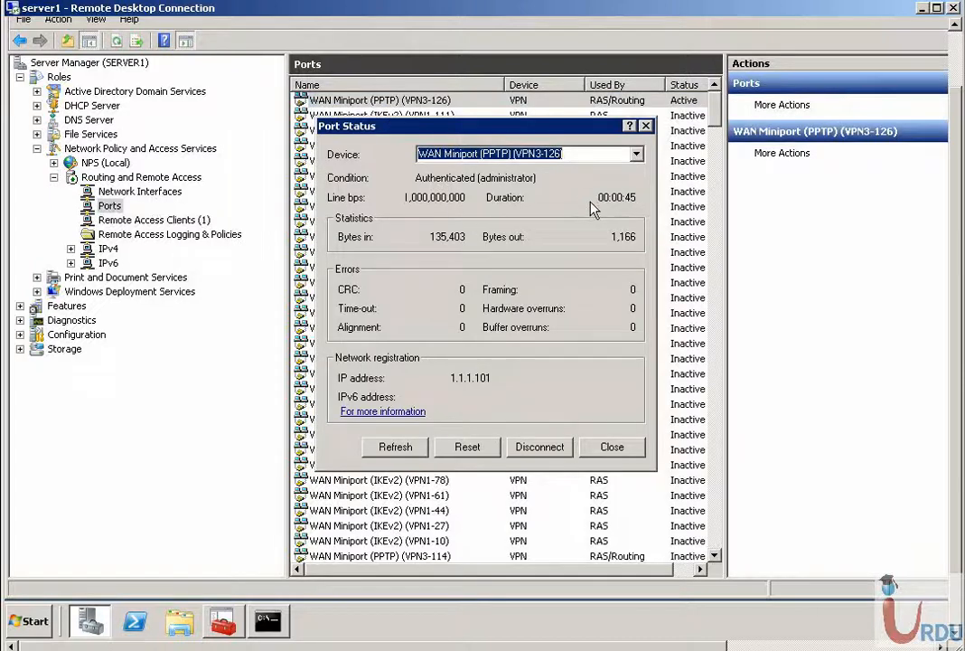
left_click(542, 452)
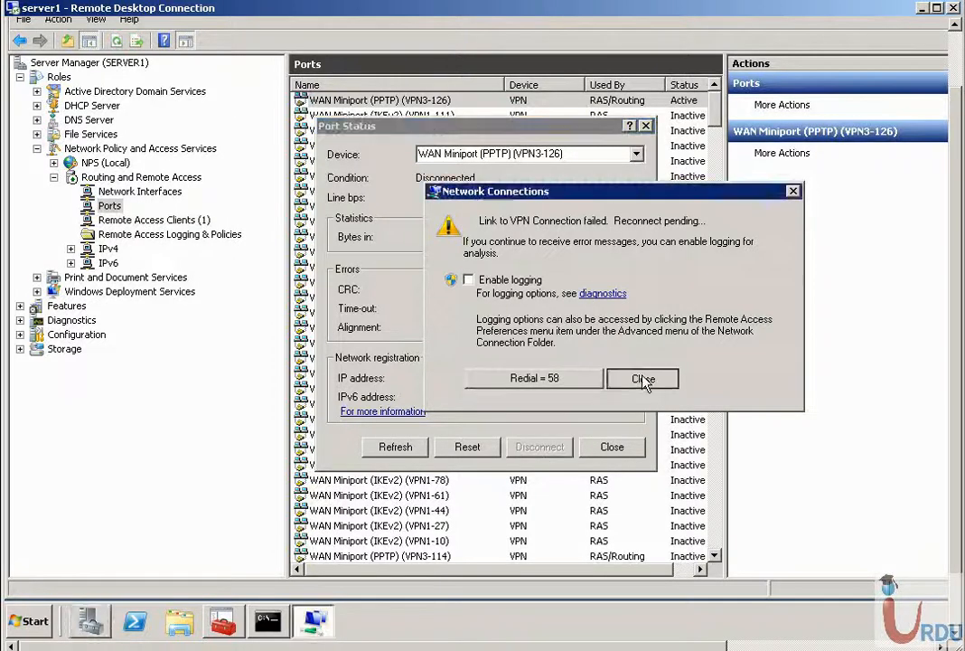
left_click(641, 378)
left_click(646, 127)
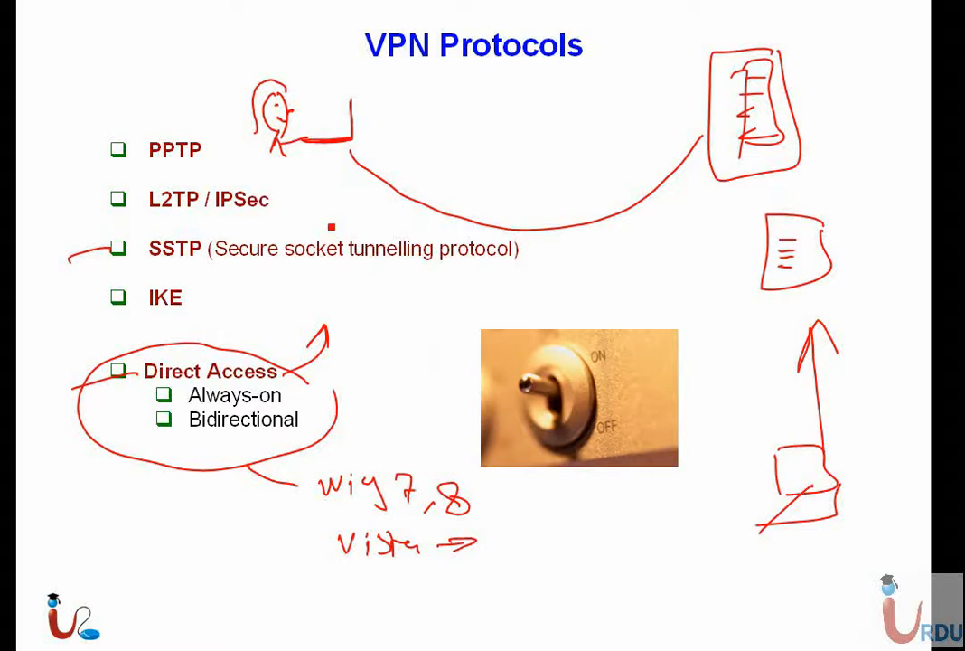
- Leave the VPN Protocols slide and return to Server Manager's Remote Access Logging & Policies page
key("super")
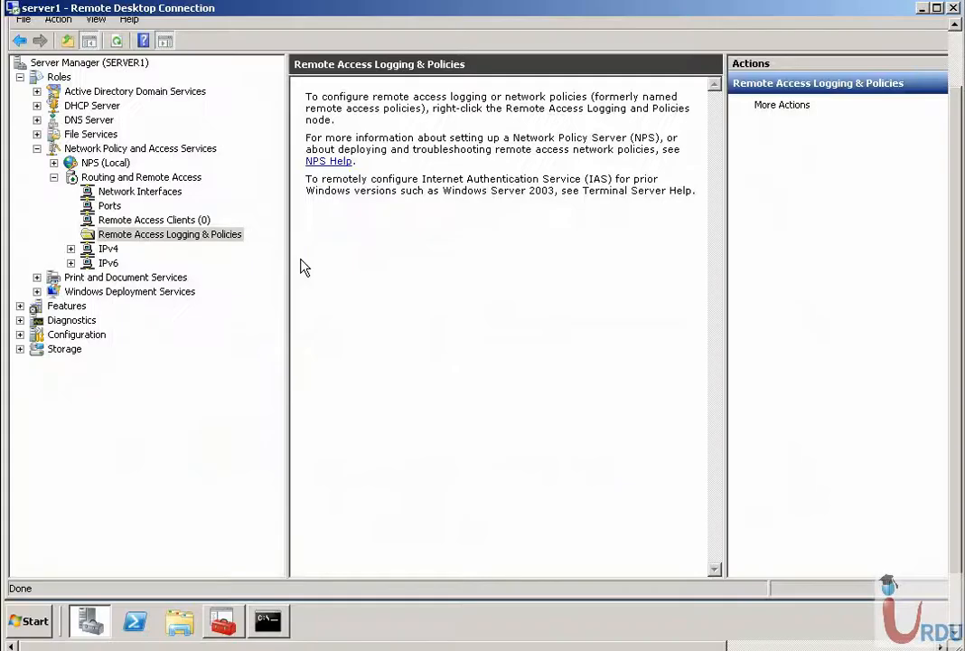